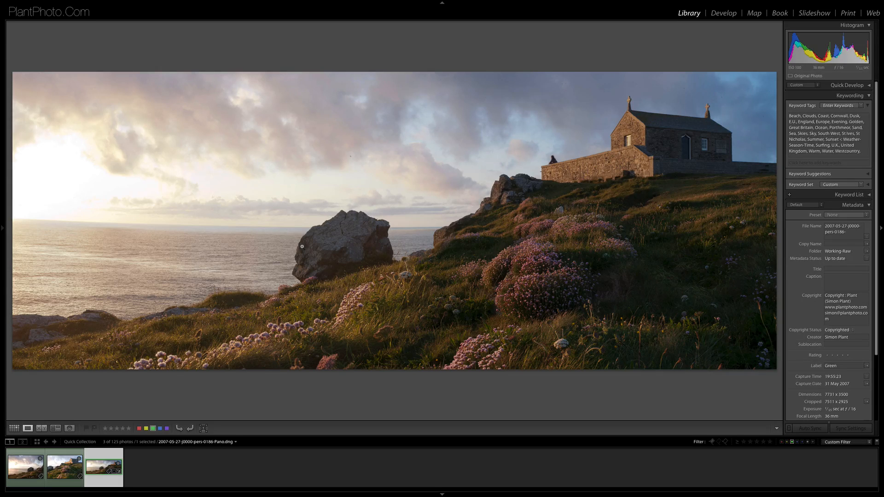
Show the filtered Cornwall photos as a thumbnail grid and clear the current selection
click(559, 161)
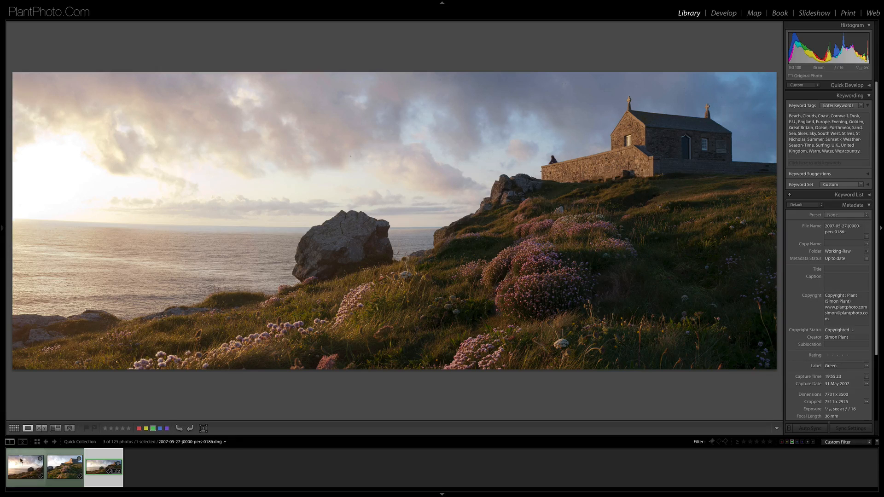
click(15, 428)
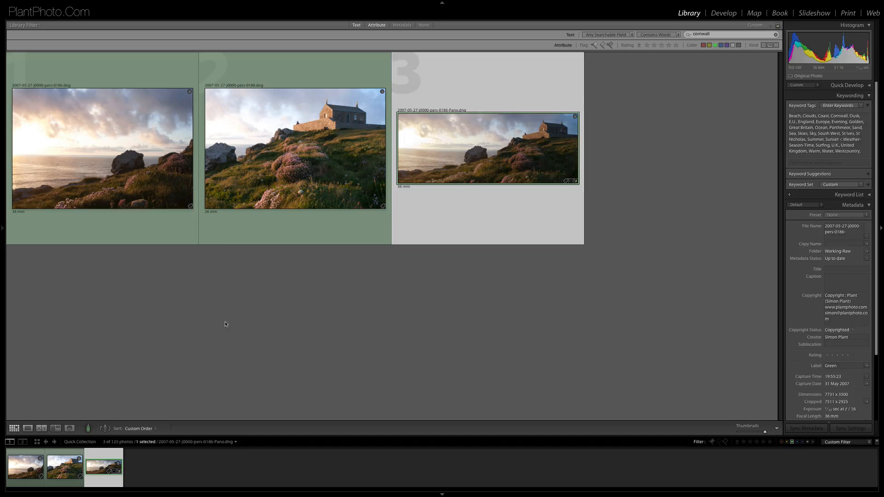
click(227, 320)
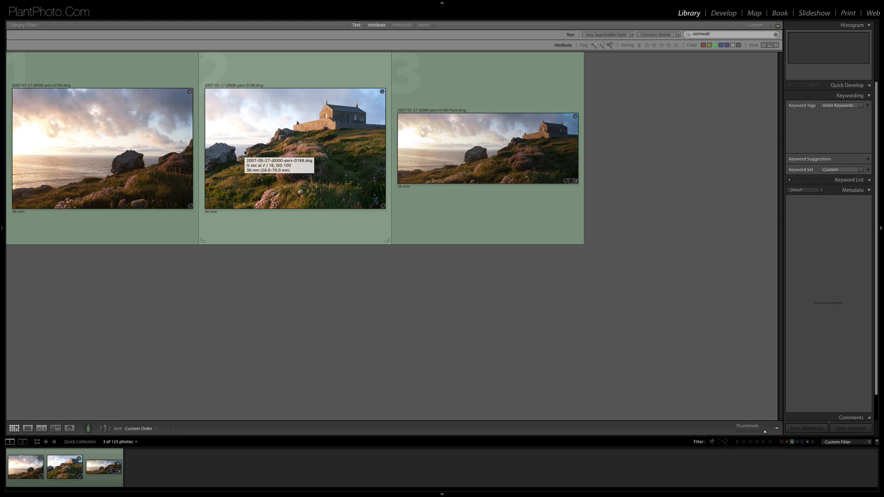
Merge the two overlapping coastal shots into a panorama using Auto Select Projection and Auto Crop
click(138, 143)
super+click(243, 156)
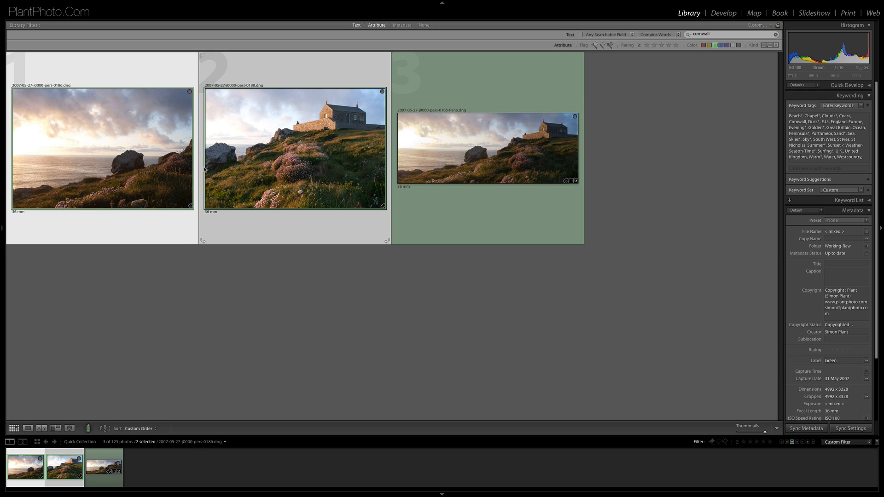
key(ctrl+d)
click(129, 186)
shift+click(233, 182)
right_click(233, 182)
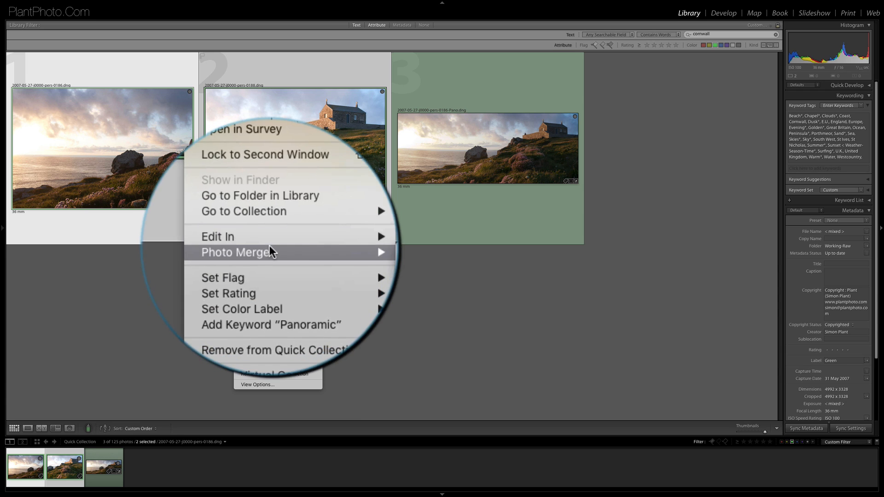
mouse_move(271, 248)
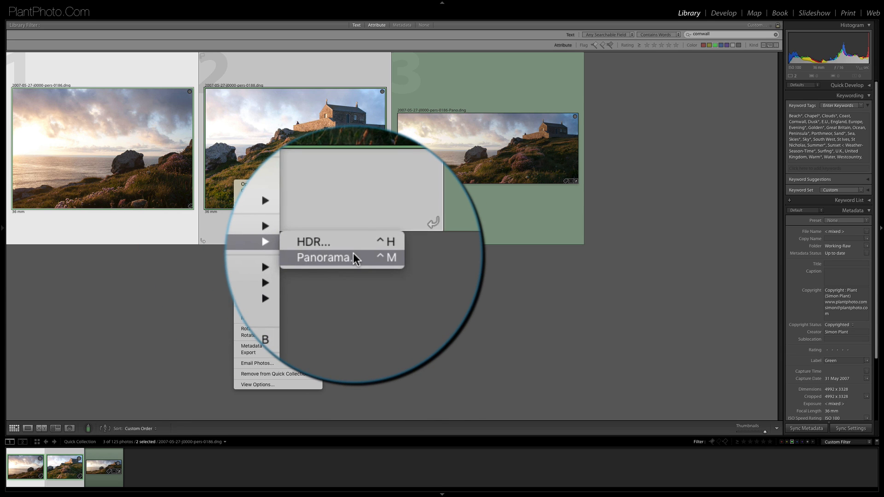
click(354, 254)
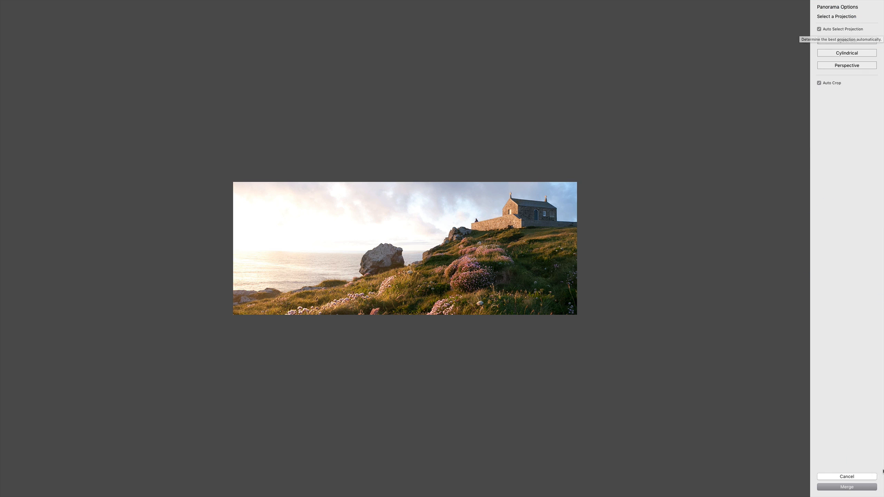
click(840, 487)
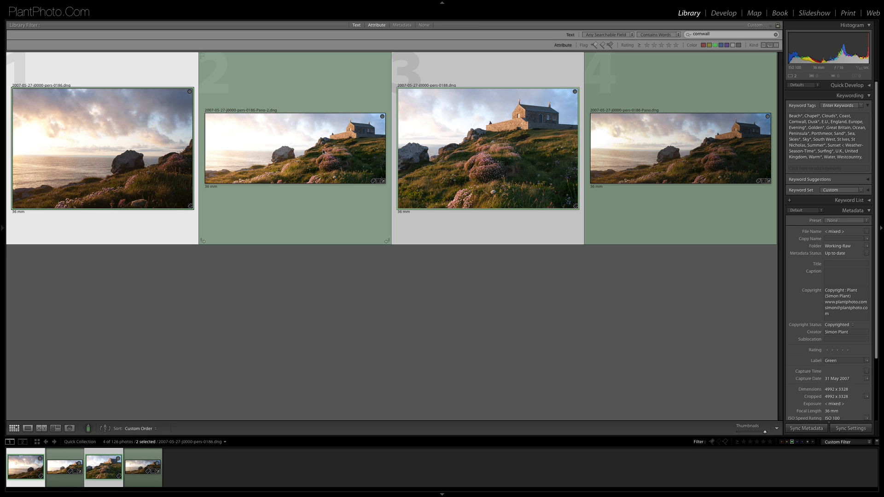
Delete the newly merged panorama 2007-05-27-j0000-pers-0186-Pano-2.dng
click(323, 148)
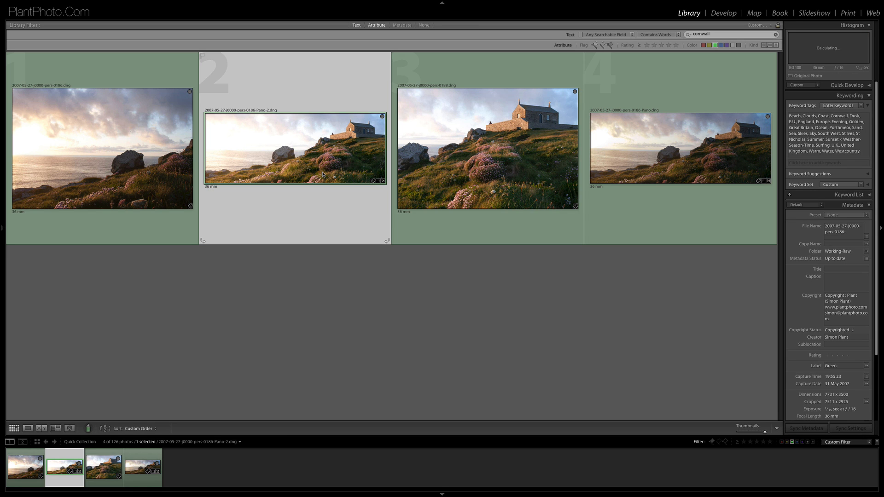
key(Delete)
Select the earlier panorama 2007-05-27-j0000-pers-0186-Pano.dng for developing and turn on its shadow and highlight clipping warnings
click(488, 160)
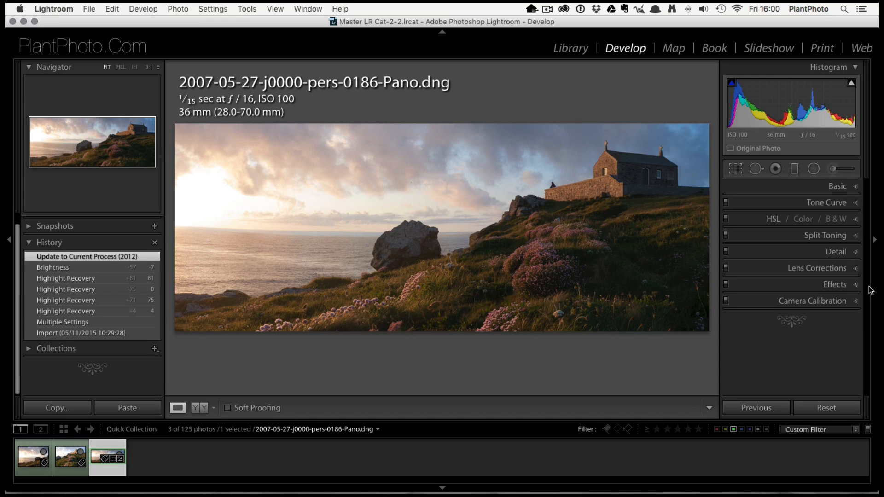
click(833, 186)
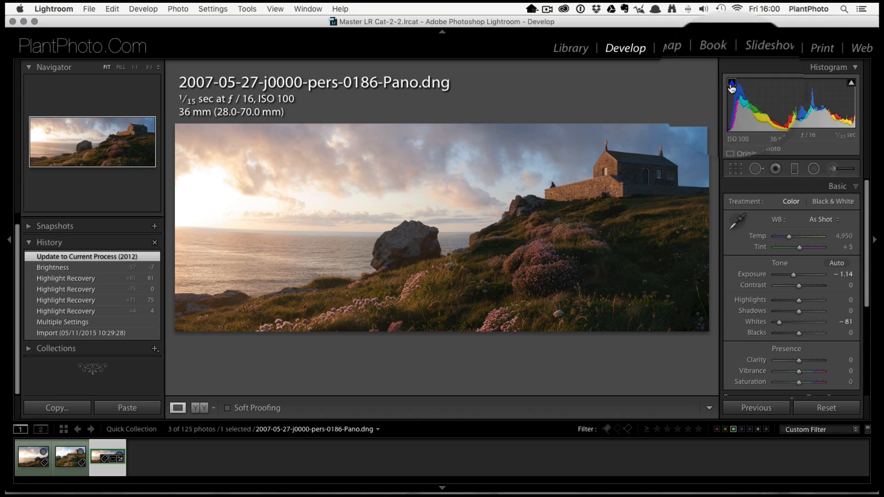
click(820, 137)
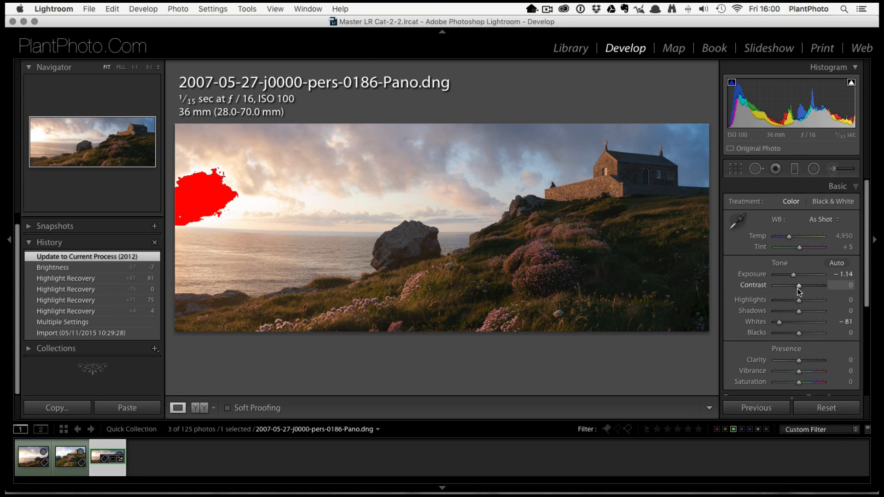
Lower the panorama's Highlights to -64 and Shadows to -27
key(alt)
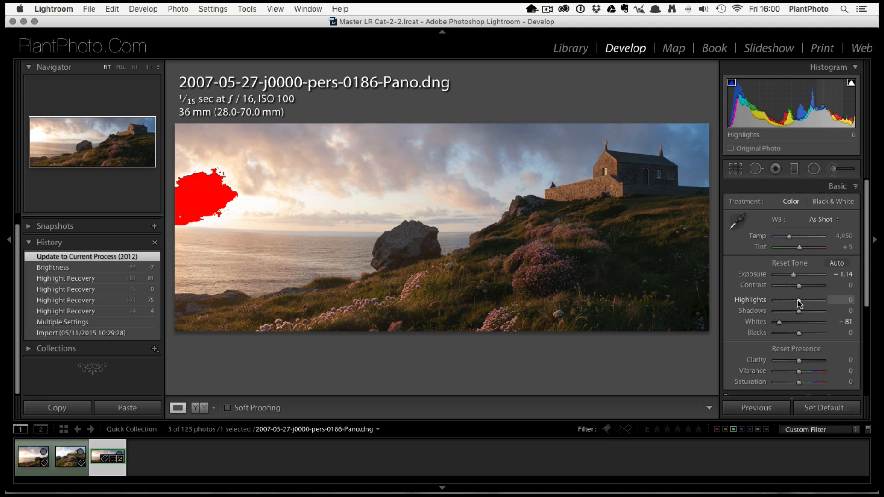
drag(799, 304, 783, 302)
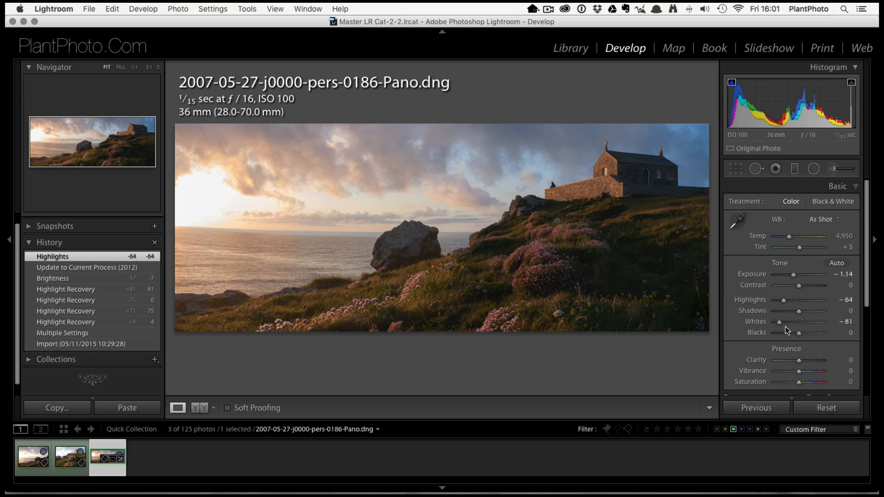
key(alt)
drag(797, 311, 792, 312)
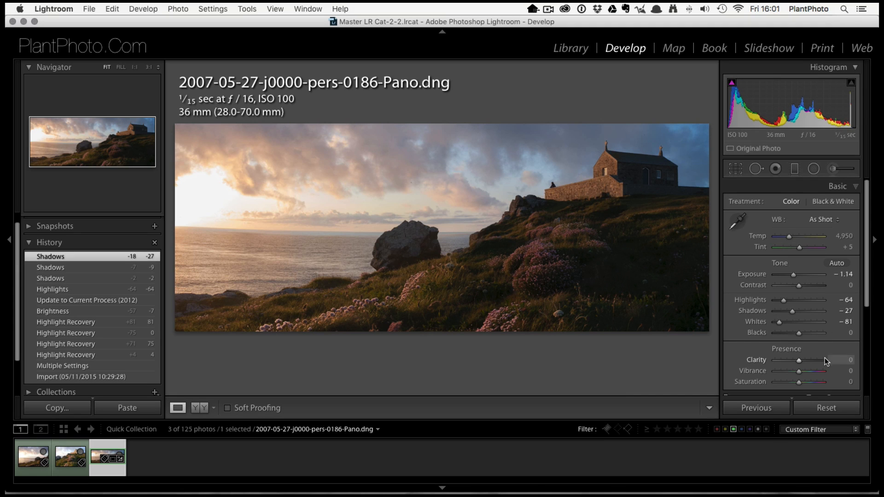
Change the panorama's camera calibration profile to Camera Landscape
scroll(805, 350, down, 10)
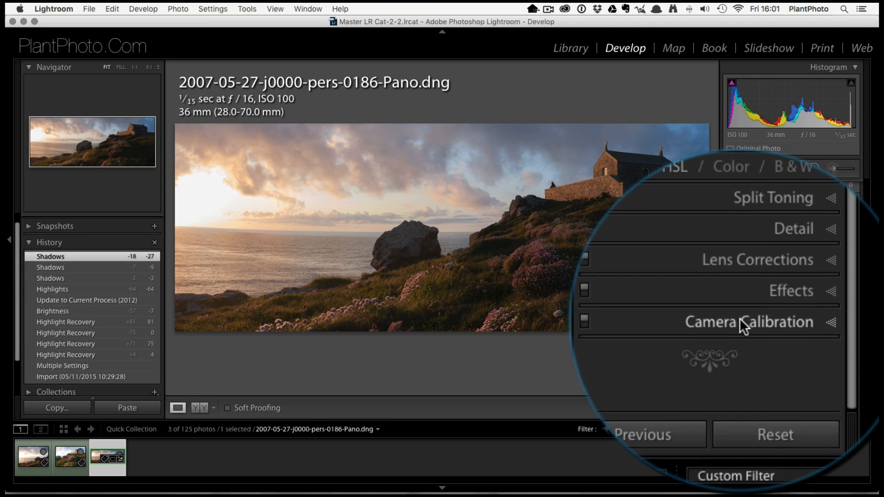
click(742, 323)
scroll(743, 214, up, 4)
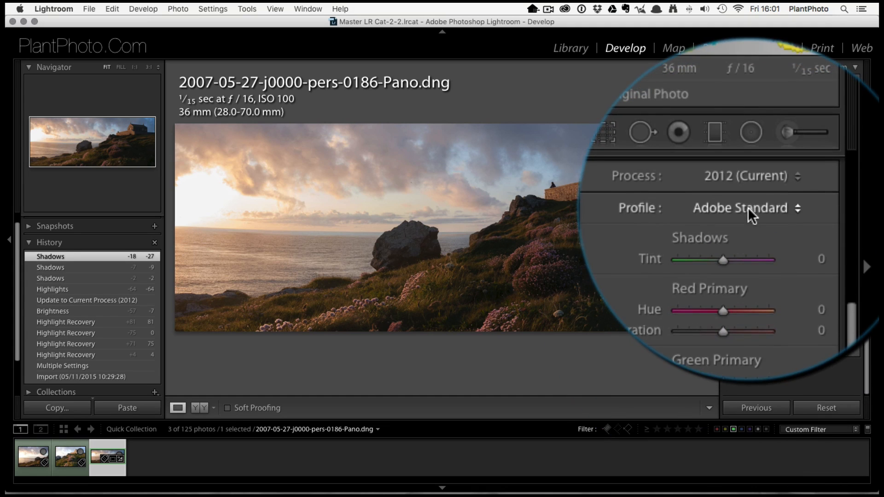
click(748, 207)
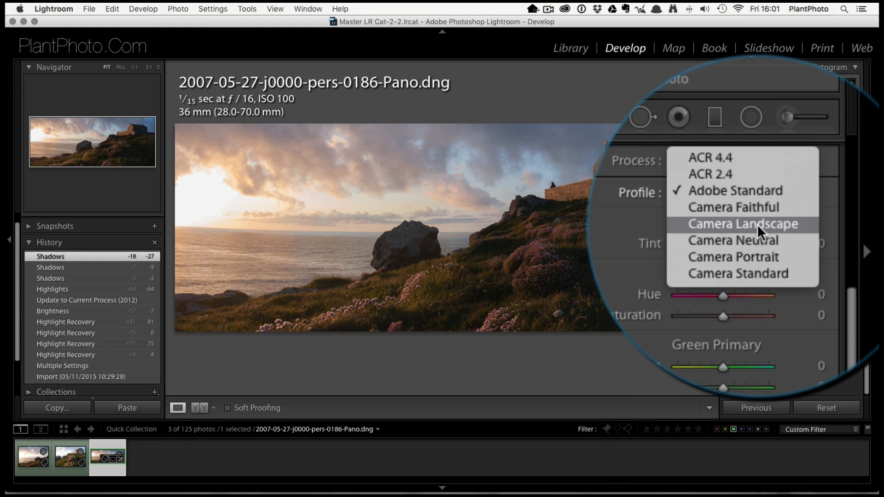
click(757, 225)
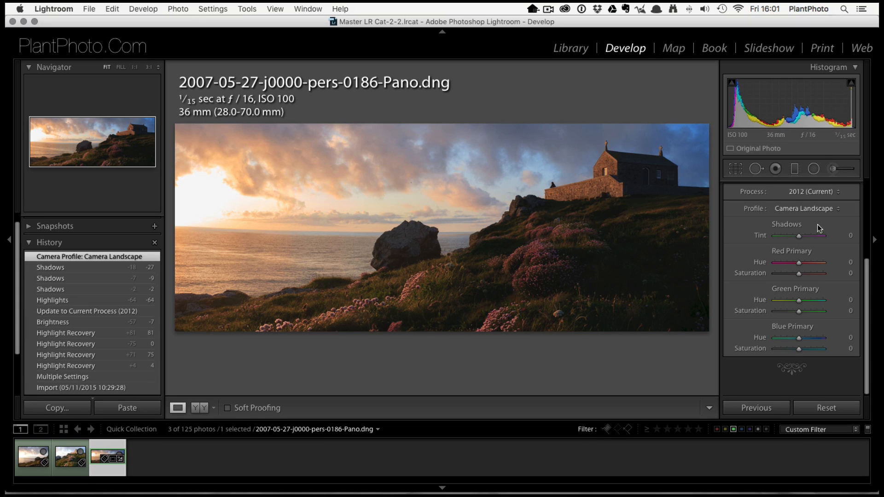
scroll(836, 257, up, 2)
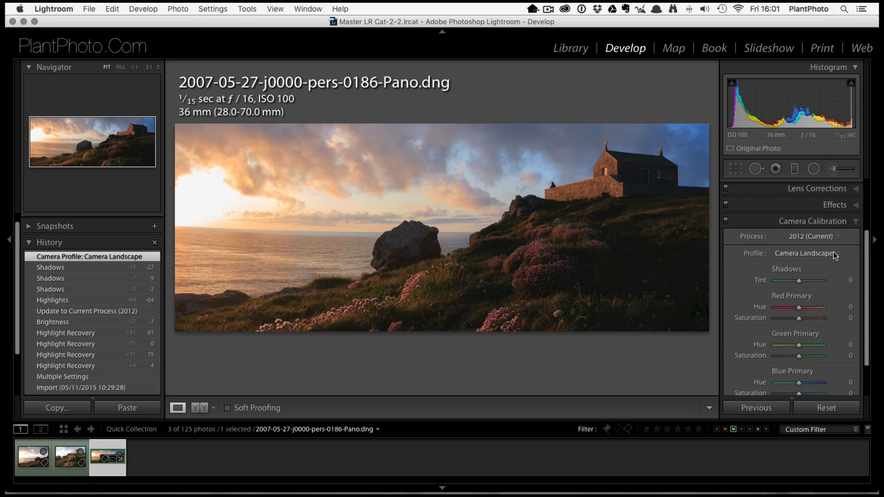
click(839, 222)
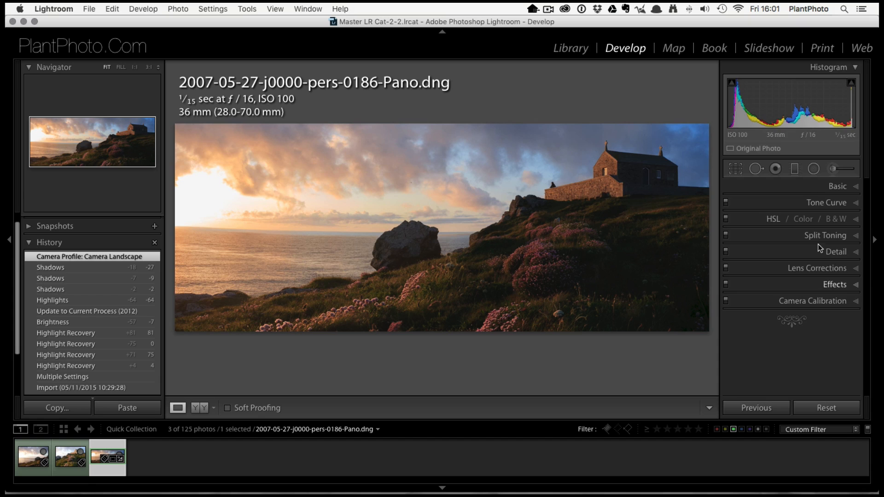
Reduce the panorama's Saturation to -9 and warm its white balance Temp to 5,409
click(835, 192)
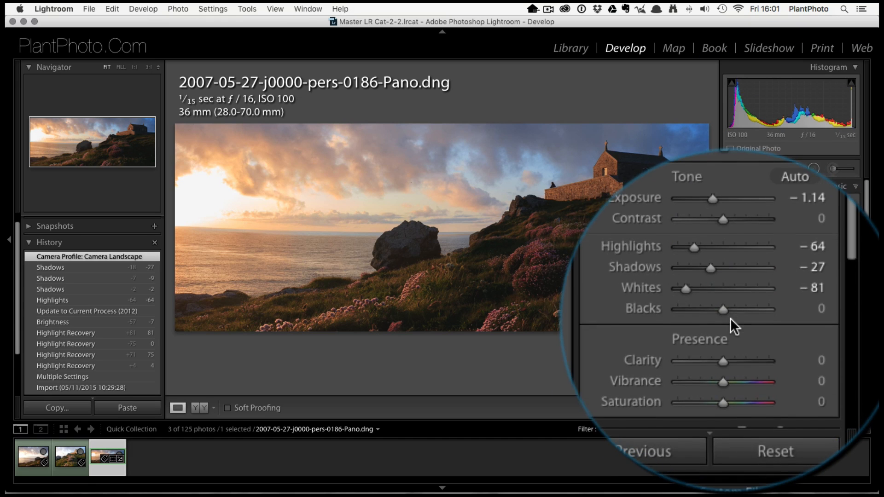
scroll(729, 319, down, 2)
drag(725, 318, 716, 318)
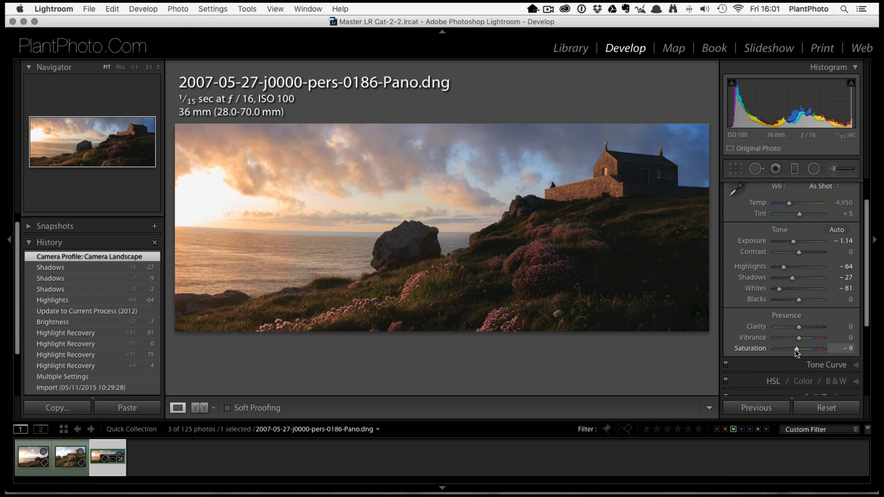
drag(794, 349, 794, 349)
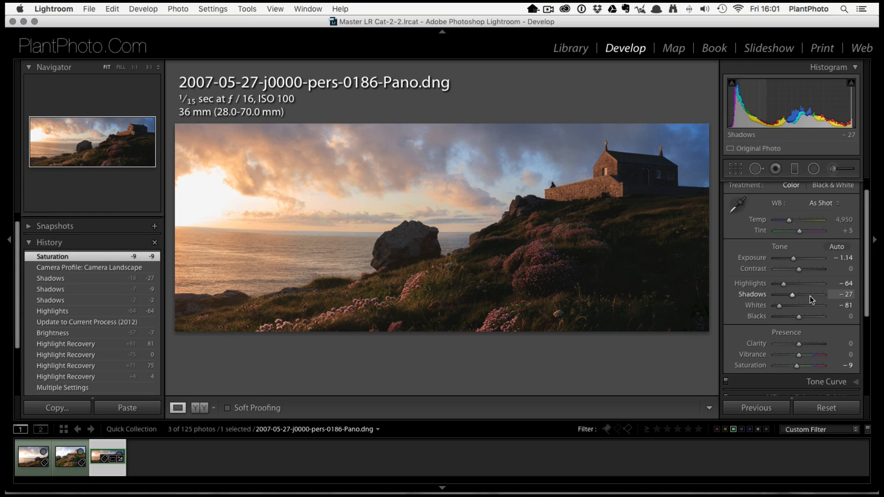
scroll(810, 297, up, 2)
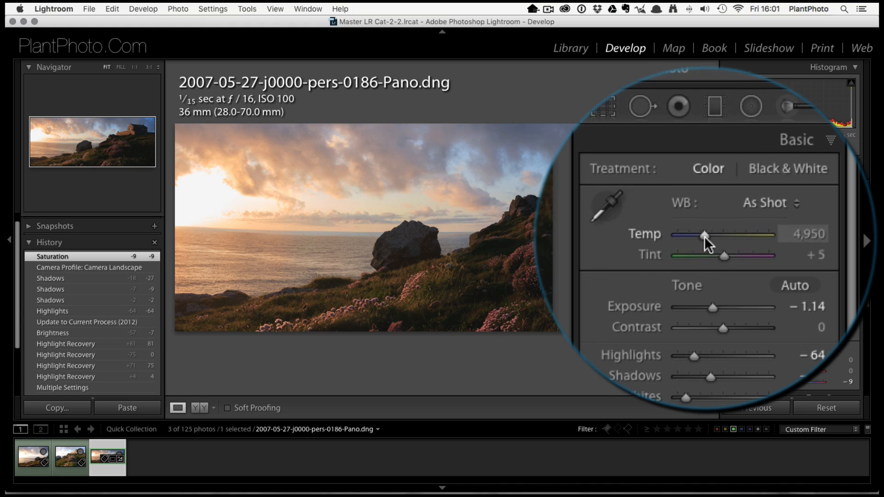
drag(788, 236, 792, 238)
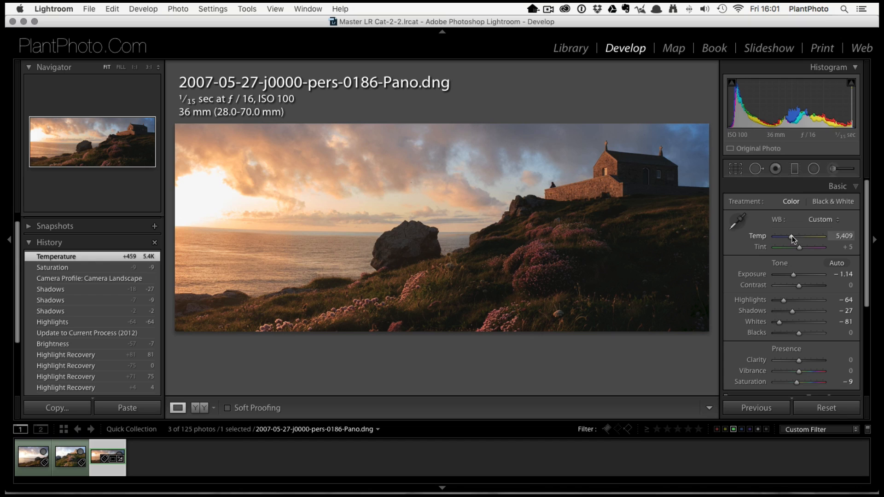
click(843, 186)
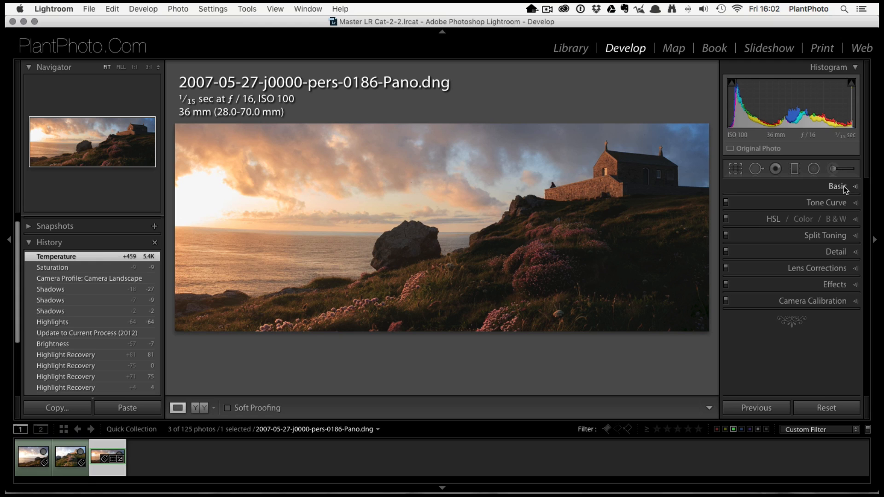
Set the panorama's Whites to -84 and Contrast to +9
click(844, 187)
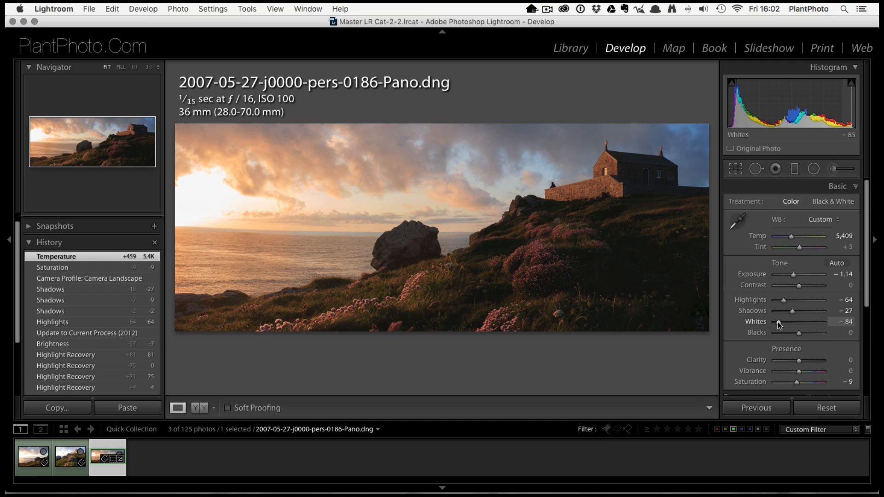
mouse_move(778, 321)
mouse_down()
mouse_move(791, 320)
mouse_move(778, 322)
mouse_up()
drag(799, 286, 800, 286)
mouse_move(735, 284)
mouse_down()
mouse_move(725, 284)
mouse_move(736, 283)
mouse_up()
drag(801, 285, 801, 285)
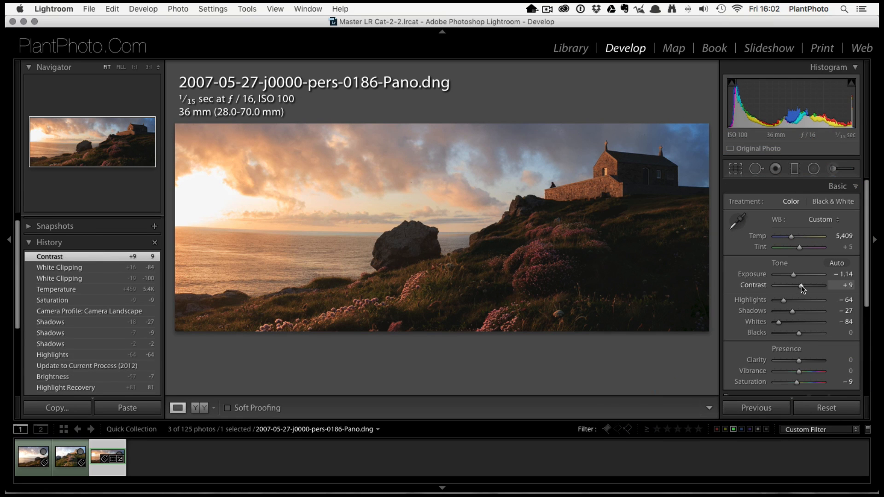
click(838, 186)
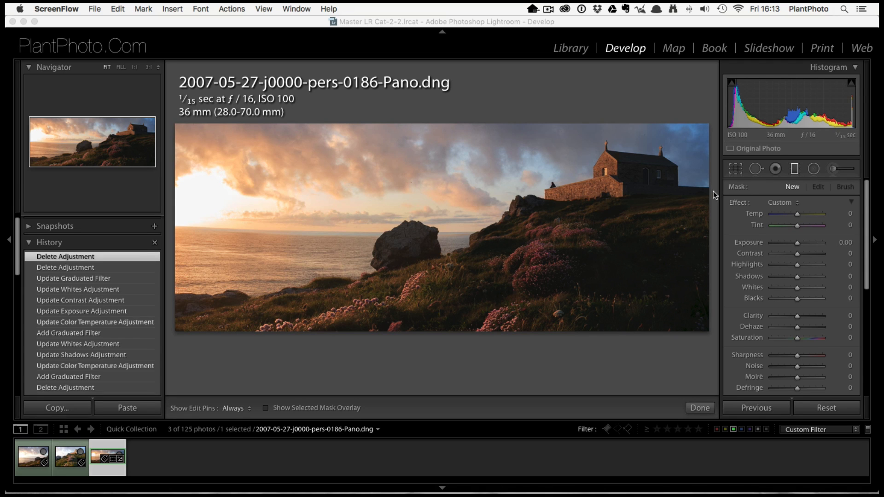
Add a horizontal graduated filter from the photo's right edge across past the large rock and cool its Temp to -29
click(794, 168)
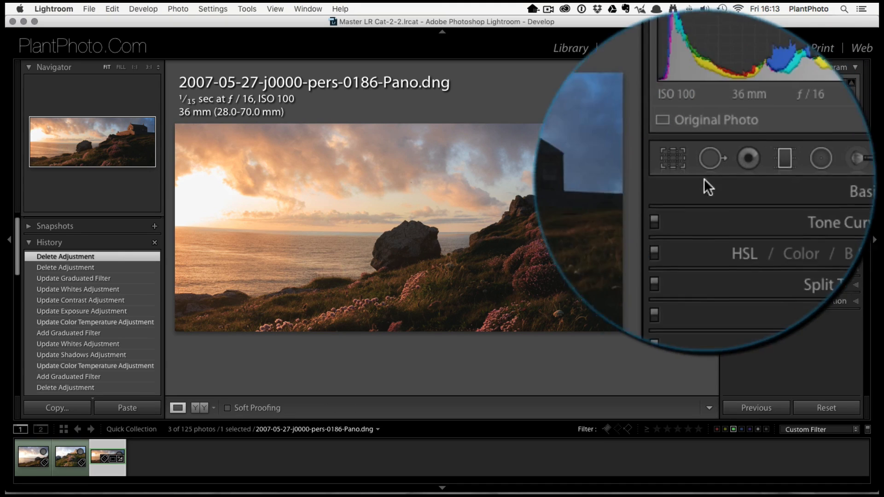
click(795, 171)
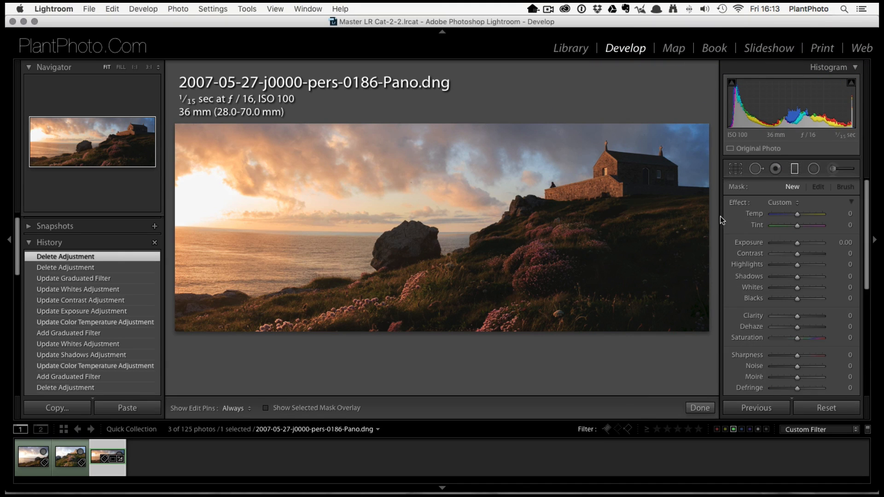
drag(708, 216, 338, 220)
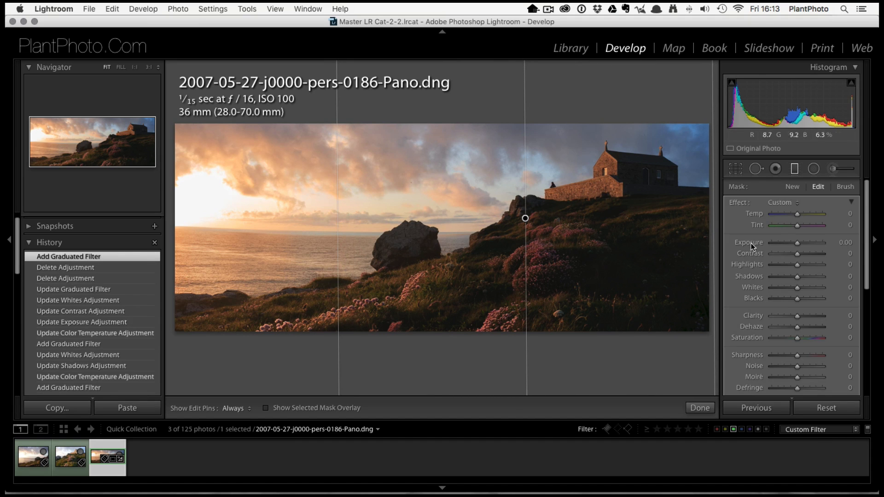
drag(750, 214, 790, 215)
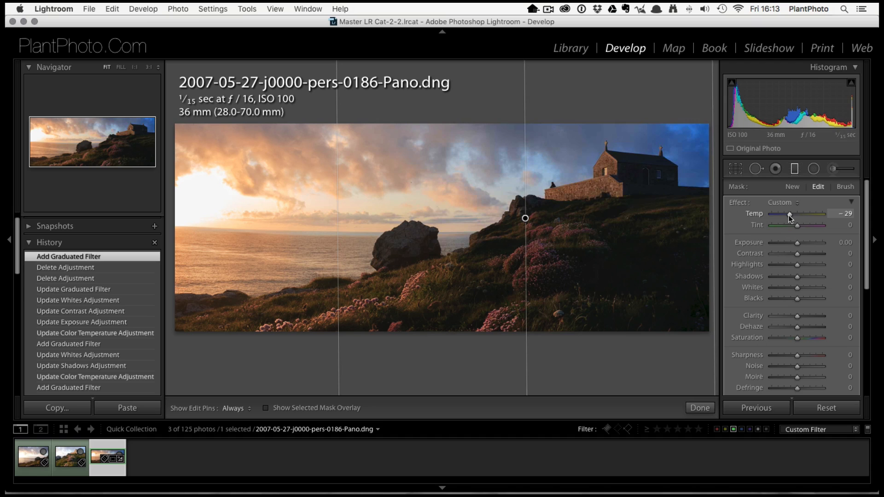
drag(788, 215, 788, 214)
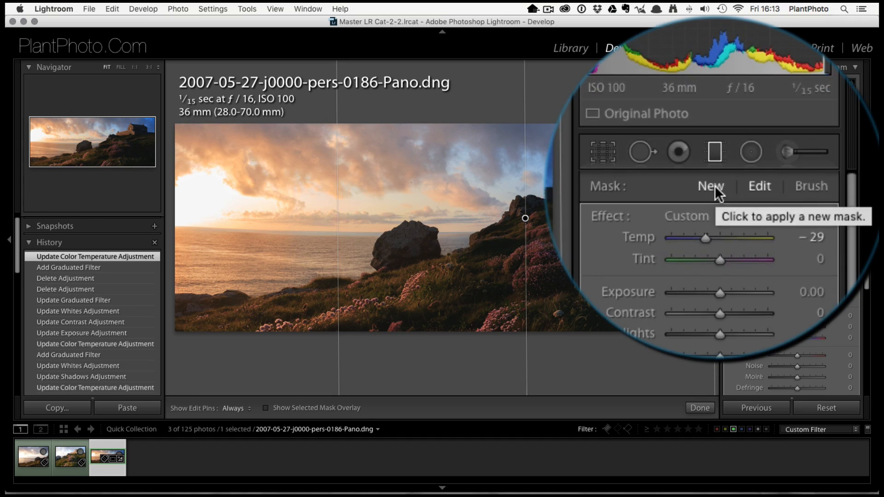
Add a new graduated filter from above the sky straight down to the base of the large rock, with Exposure at -0.65
click(792, 187)
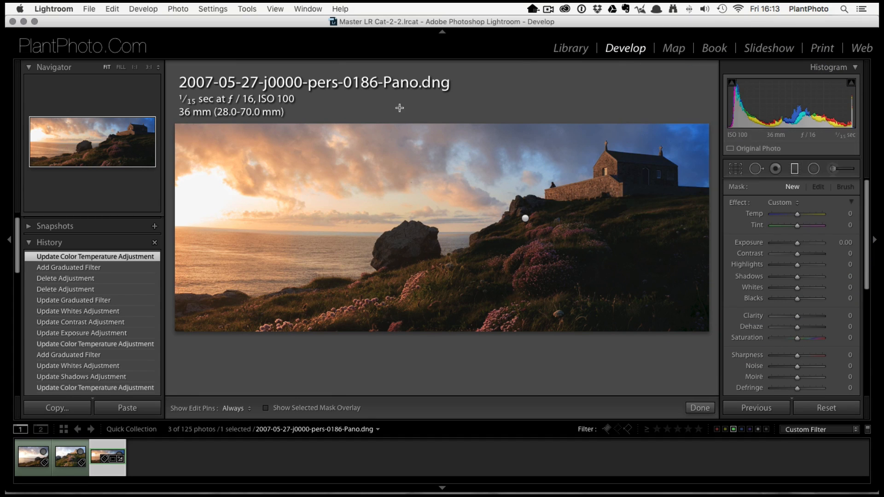
drag(400, 104, 400, 271)
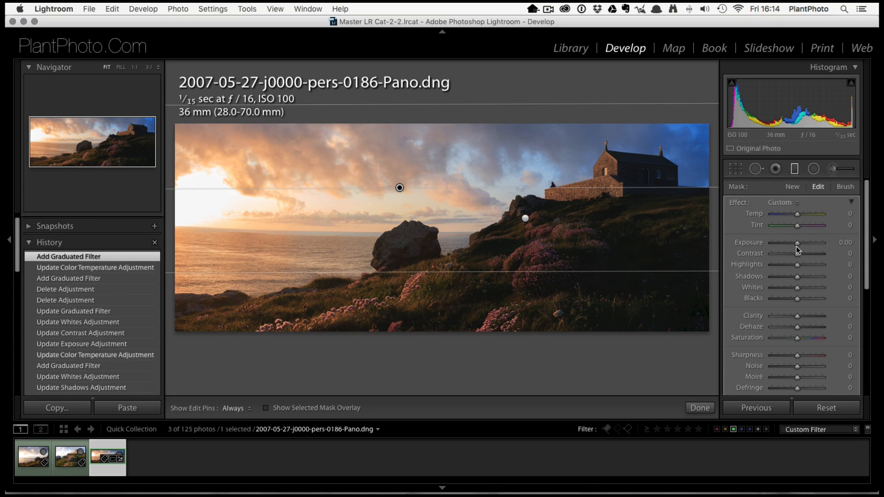
drag(796, 242, 792, 245)
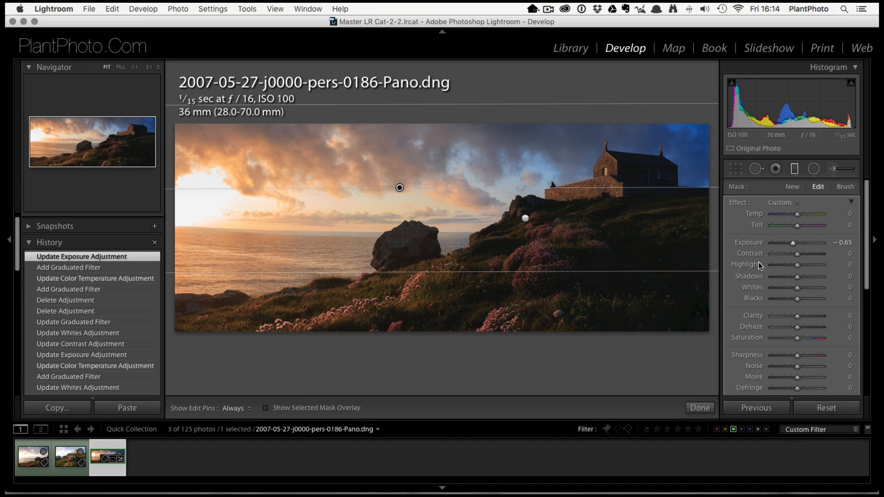
Prepare a new adjustment brush at size 4.0 with the selected mask overlay shown
click(833, 169)
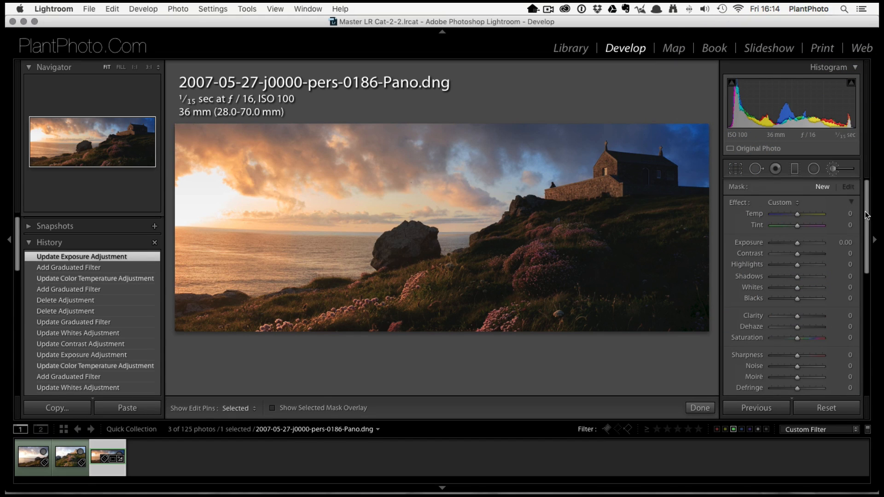
scroll(868, 216, down, 2)
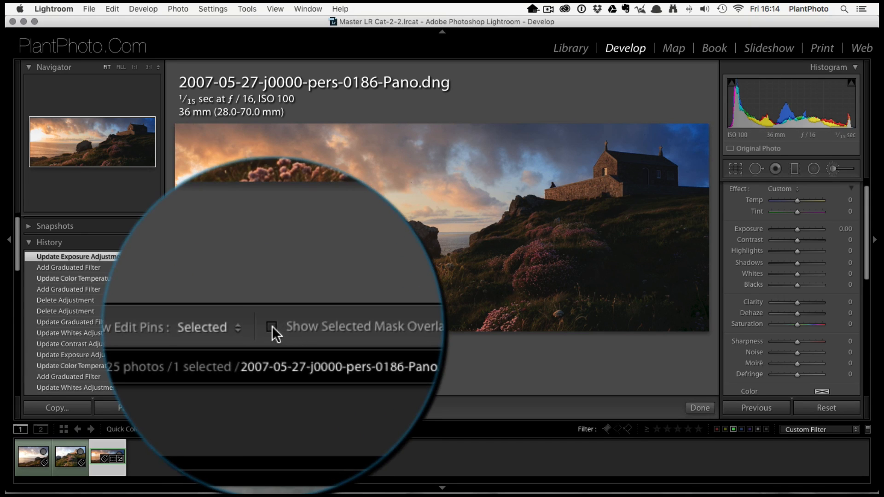
click(272, 408)
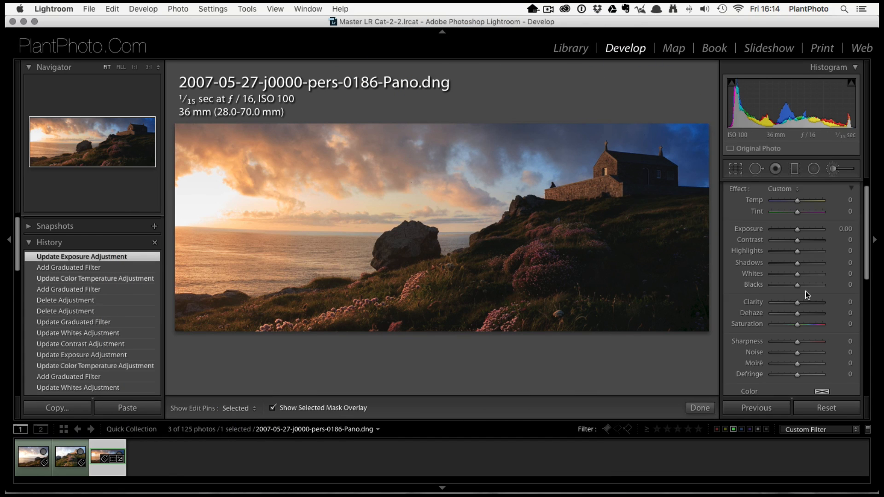
scroll(805, 291, down, 5)
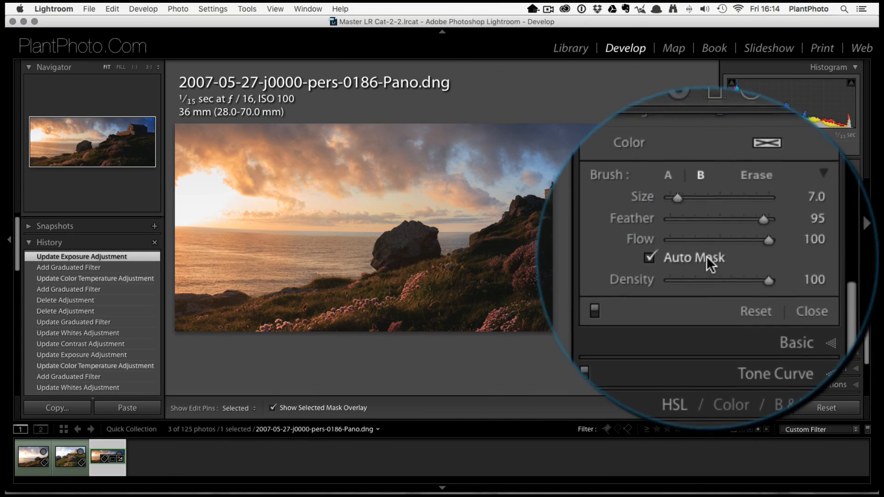
key(bracketleft)
key(bracketleft)
key(bracketleft)
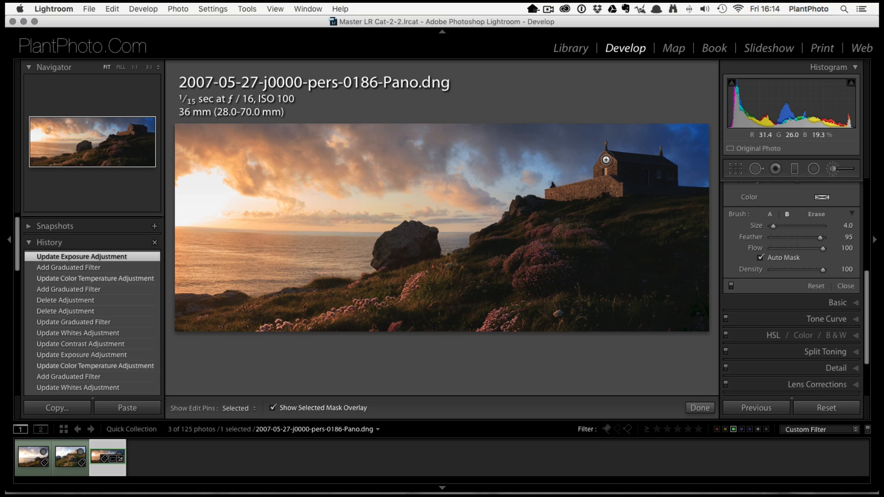
Paint the brush mask over the chapel's front wall, the stone boundary wall, the rocky outcrop and the bank below the wall
mouse_move(606, 159)
mouse_down()
mouse_move(601, 174)
mouse_move(619, 189)
mouse_move(550, 201)
mouse_move(550, 194)
mouse_move(605, 187)
mouse_move(606, 167)
mouse_move(612, 189)
mouse_up()
mouse_move(523, 209)
mouse_down()
mouse_move(516, 211)
mouse_move(537, 208)
mouse_up()
key(h)
drag(554, 210, 616, 201)
key(h)
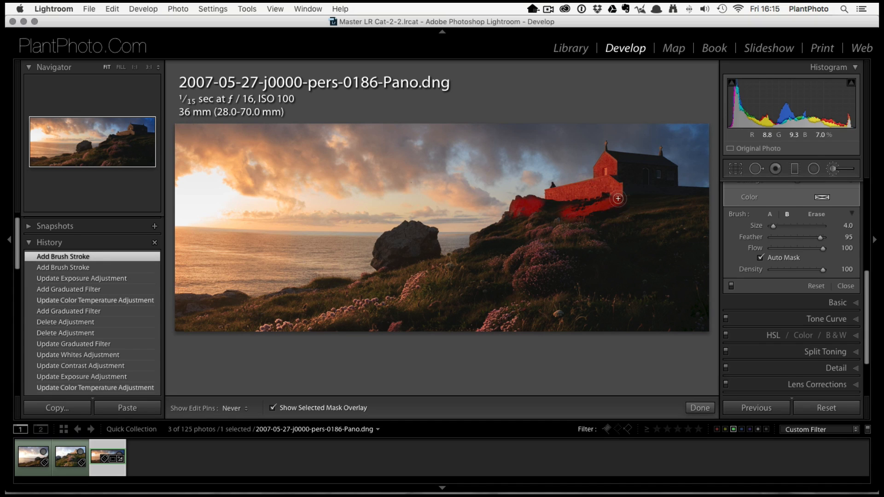
key(h)
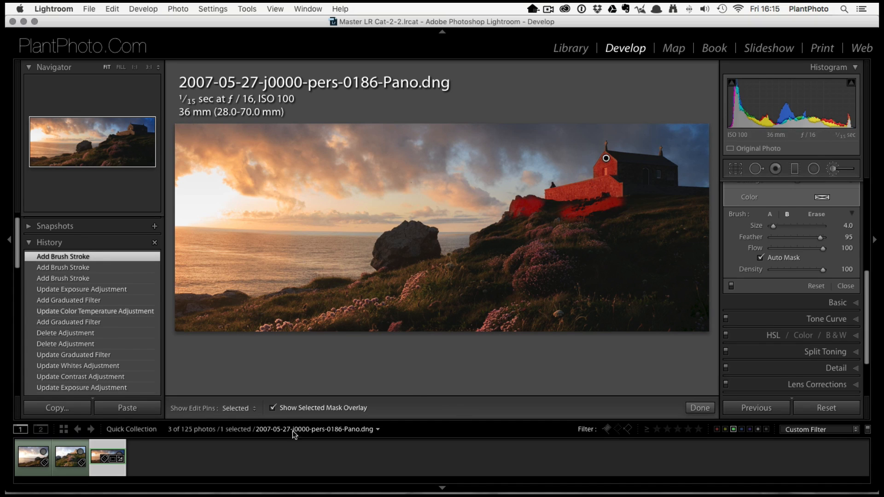
Hide the mask overlay and set the chapel mask's Exposure to 0.22, Contrast to 25 and Shadows to 14
click(273, 408)
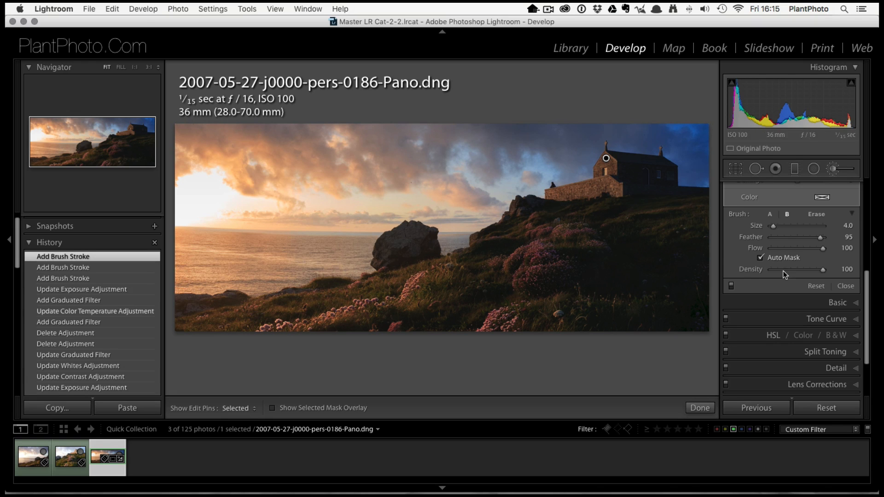
scroll(809, 258, up, 5)
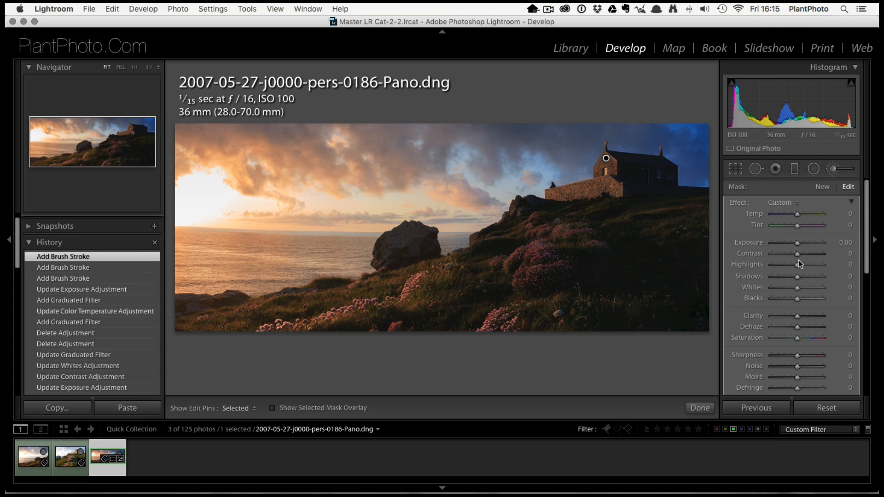
drag(796, 242, 797, 243)
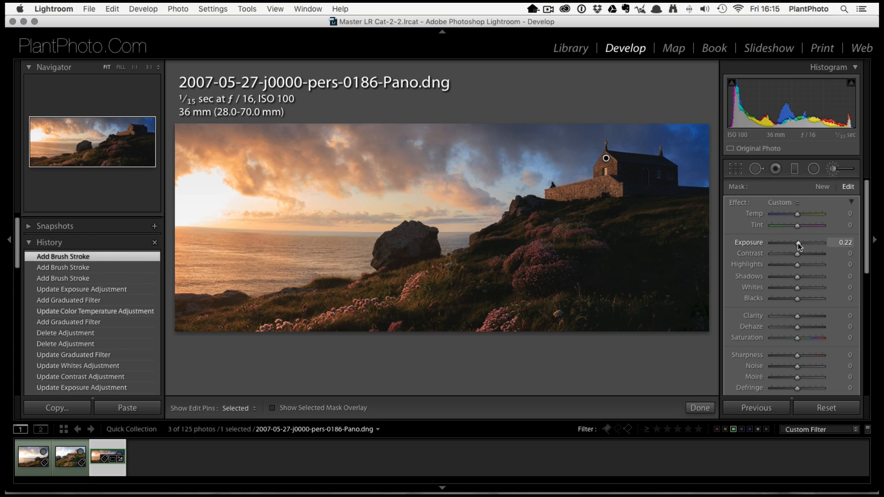
drag(800, 253, 804, 252)
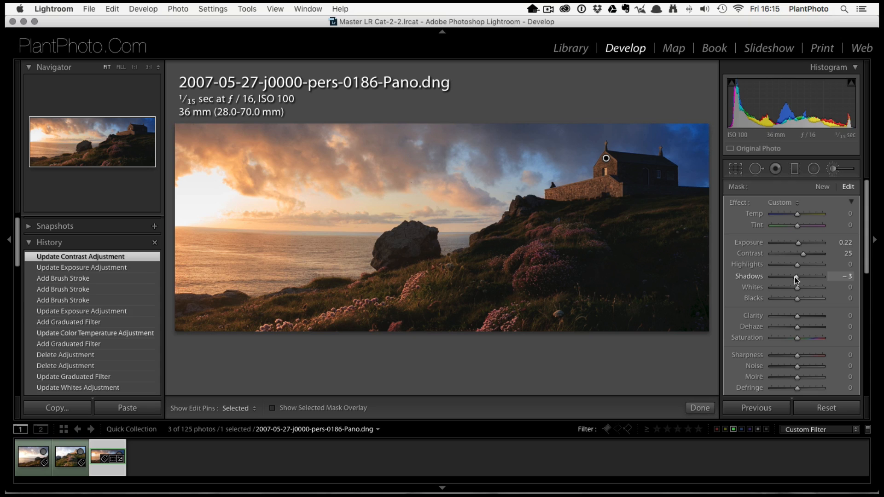
drag(796, 278, 799, 276)
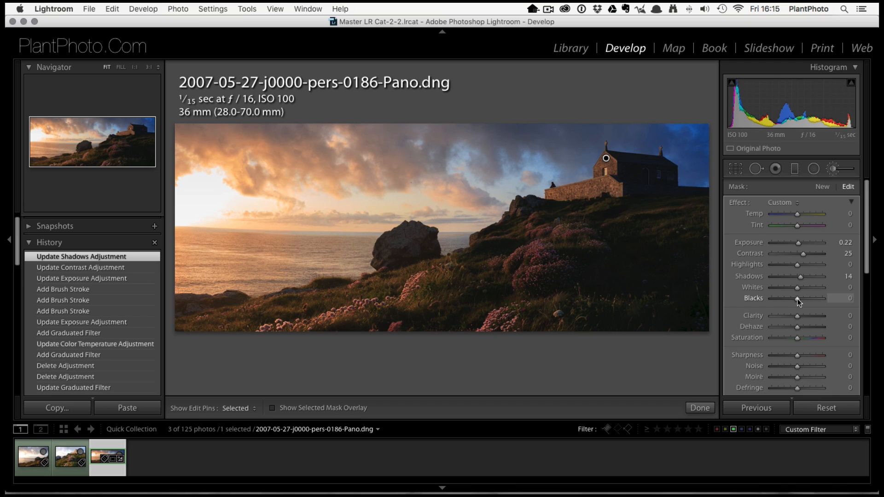
drag(797, 298, 796, 300)
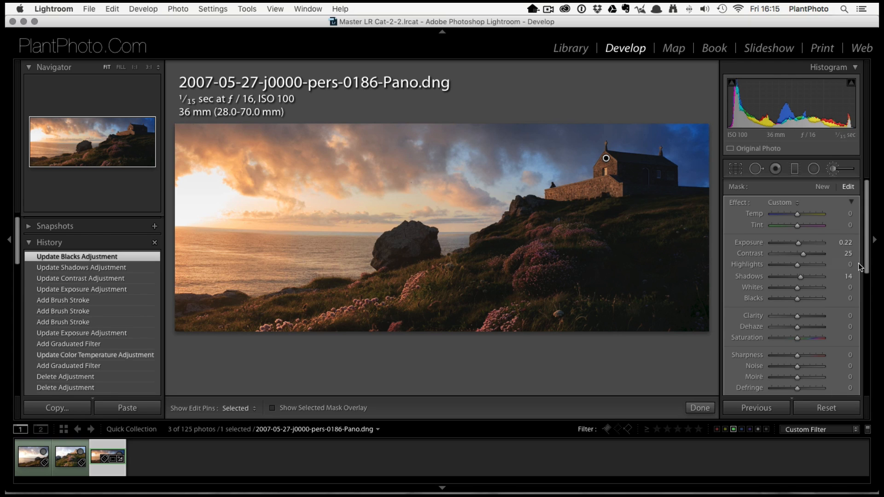
Set the chapel mask's Clarity to 16 and Saturation to 48
drag(866, 264, 866, 281)
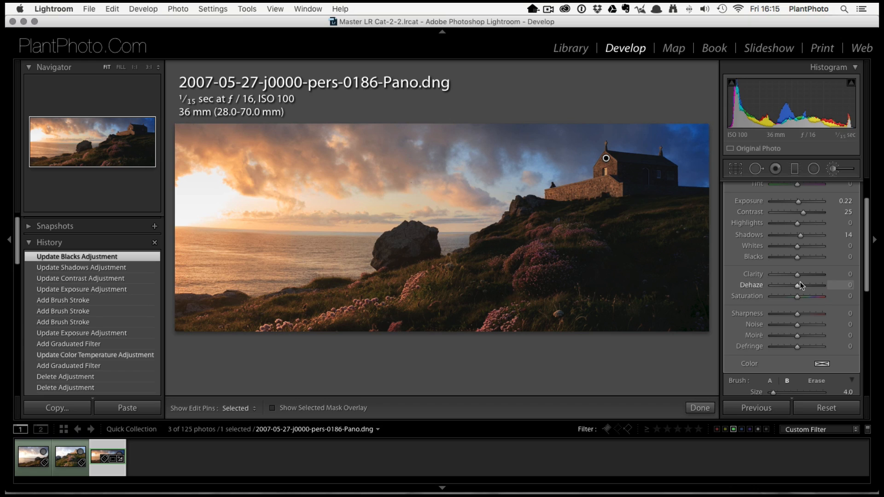
drag(798, 275, 802, 276)
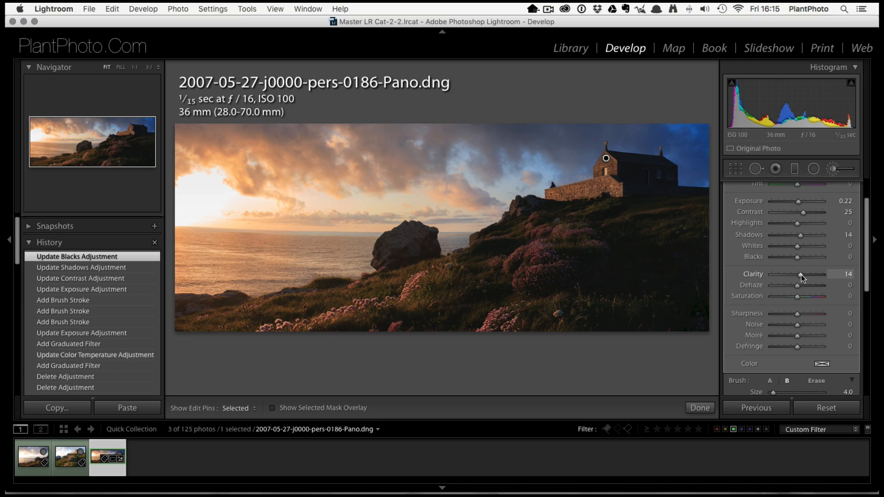
drag(802, 275, 811, 296)
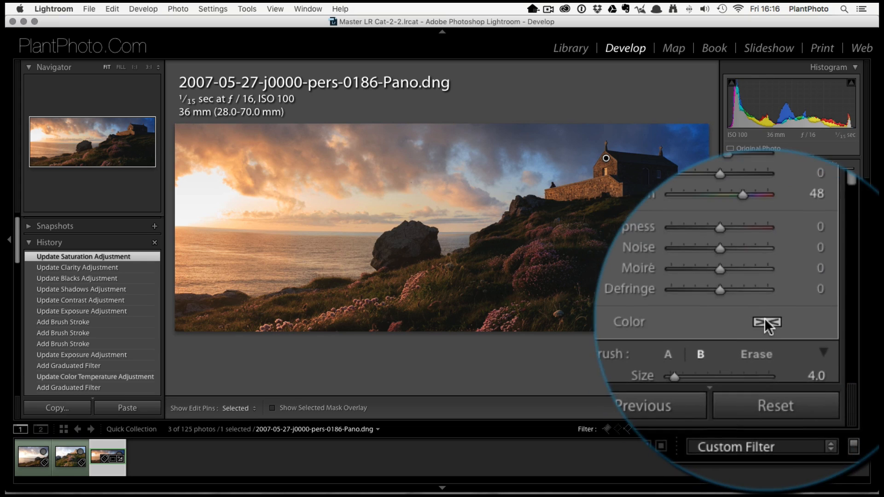
Tint the chapel mask with a warm orange toning colour of hue 22 and saturation 35%
click(822, 364)
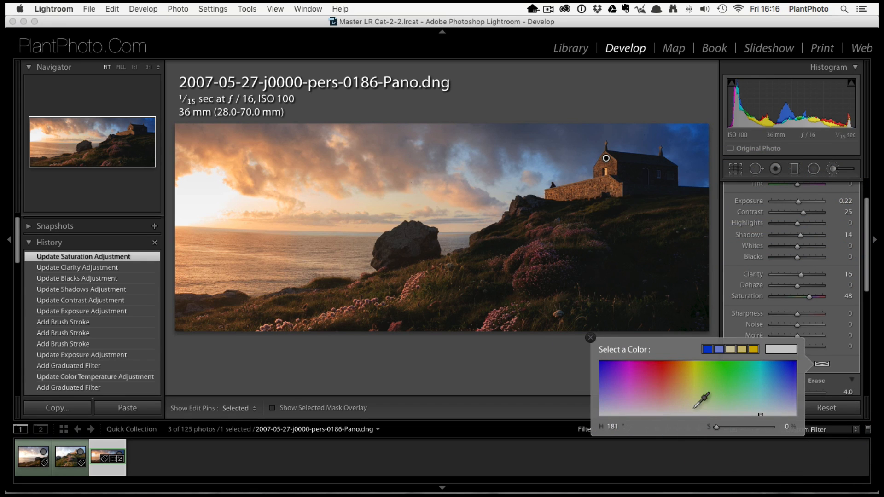
click(678, 395)
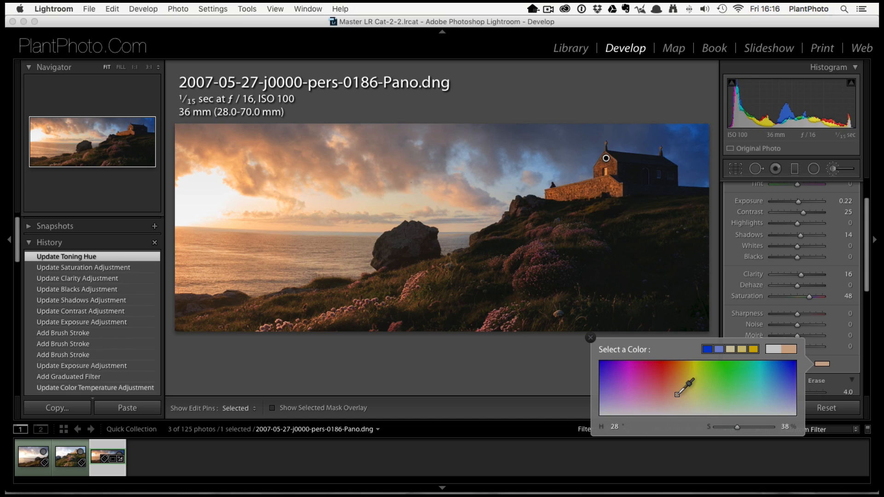
drag(675, 396, 672, 398)
drag(680, 384, 671, 399)
click(671, 399)
mouse_move(641, 348)
mouse_down()
mouse_move(610, 349)
mouse_move(696, 404)
mouse_move(589, 350)
mouse_move(603, 345)
mouse_move(640, 379)
mouse_move(845, 393)
mouse_move(826, 366)
mouse_move(768, 411)
mouse_up()
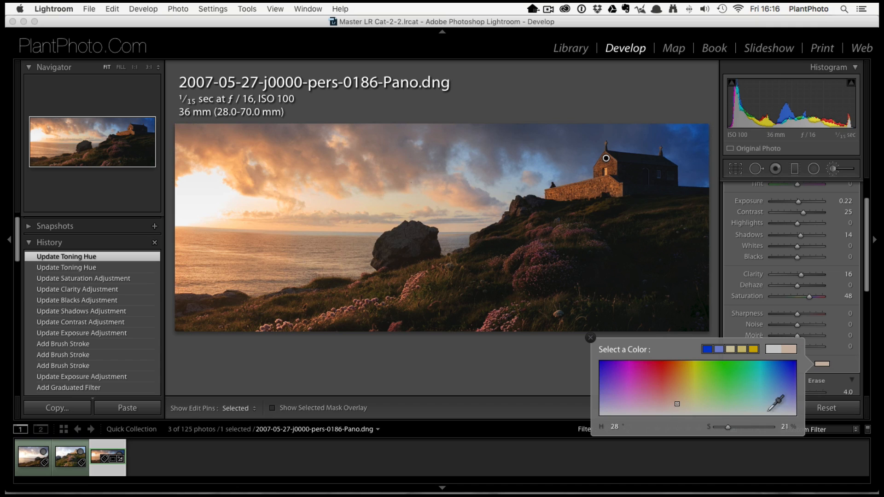
double_click(677, 398)
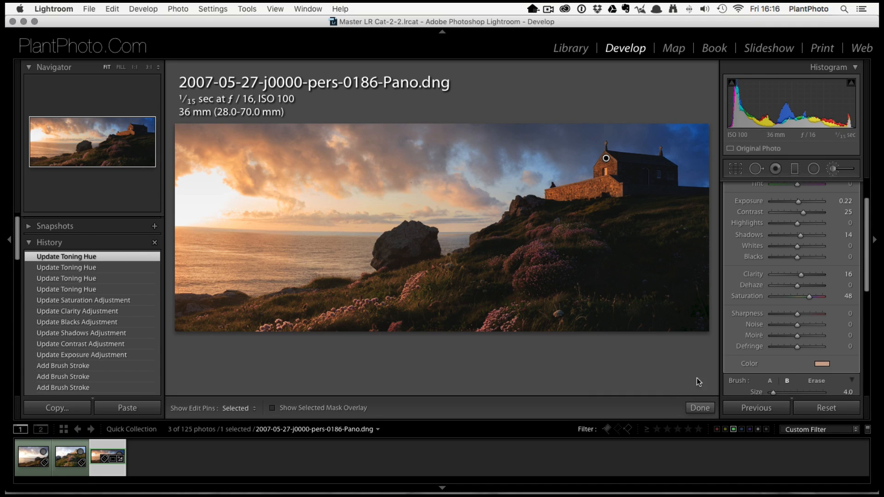
Lower the saturation of the chapel mask's toning colour, and raise the mask's Contrast to 42 and Exposure to 0.47
click(821, 363)
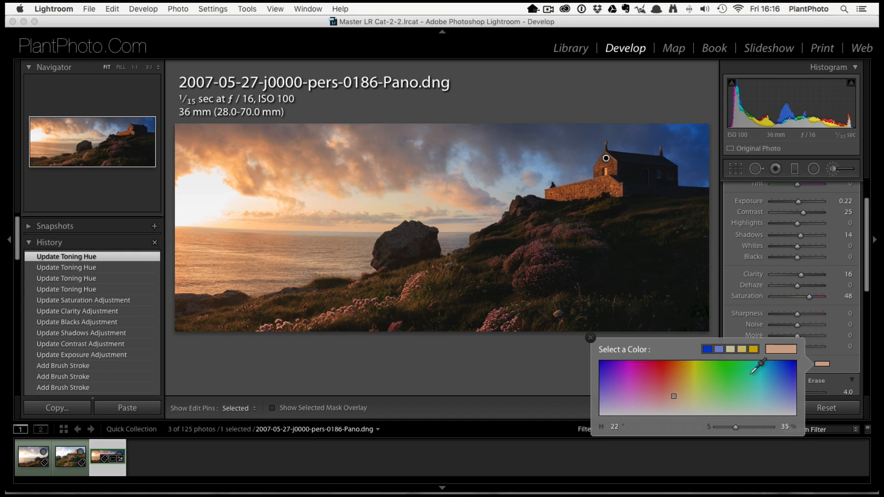
drag(736, 429, 726, 428)
click(590, 338)
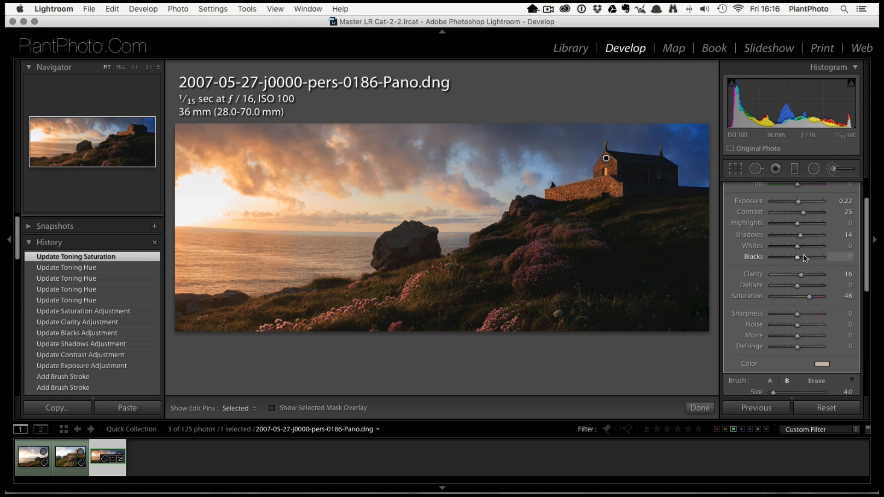
drag(805, 213, 802, 202)
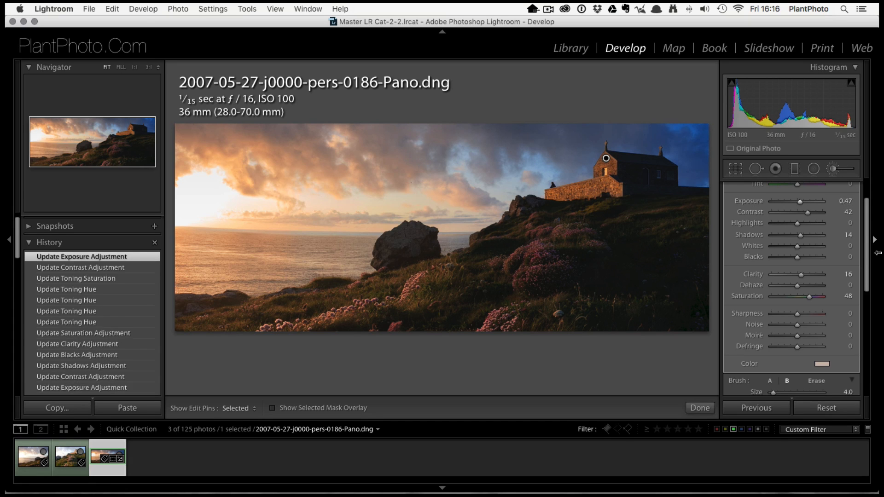
Start a new brush mask with its overlay shown and paint it over the grassy slope below the chapel
scroll(862, 215, up, 3)
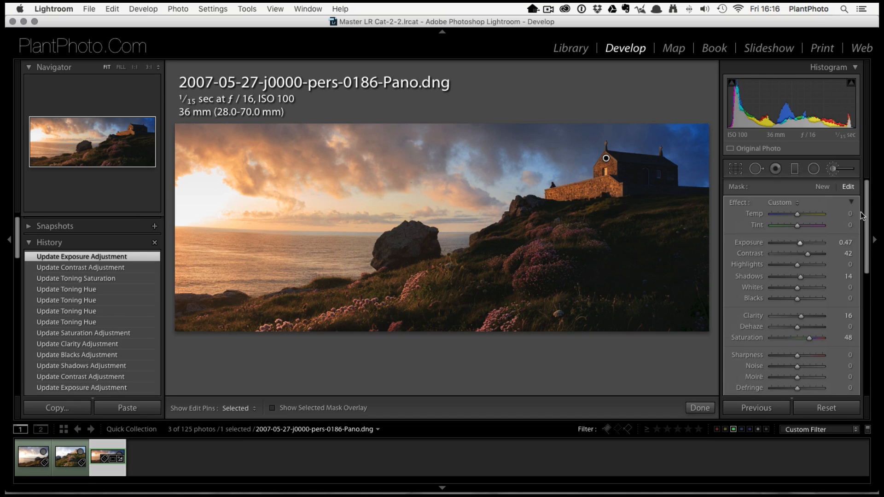
click(822, 186)
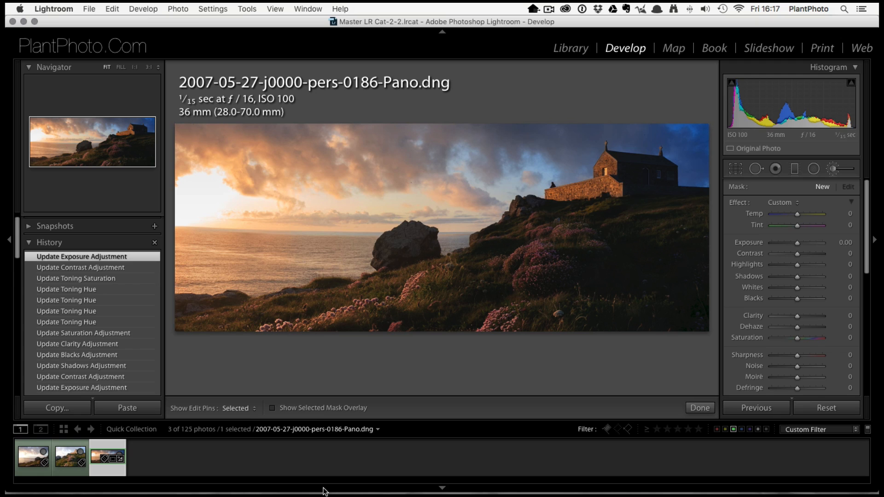
click(306, 410)
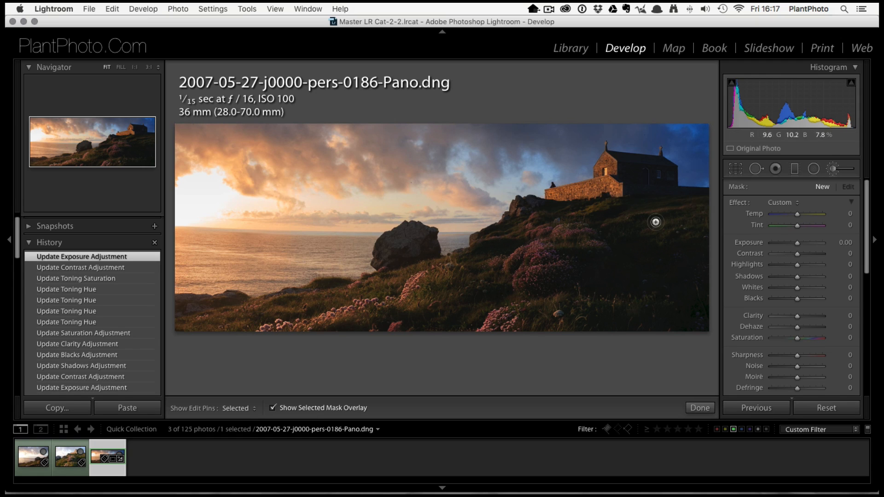
key(h)
mouse_move(693, 206)
mouse_down()
mouse_move(629, 216)
mouse_move(618, 204)
mouse_move(618, 219)
mouse_move(549, 215)
mouse_move(532, 229)
mouse_move(589, 237)
mouse_move(573, 229)
mouse_move(609, 229)
mouse_up()
key(h)
drag(704, 222, 653, 233)
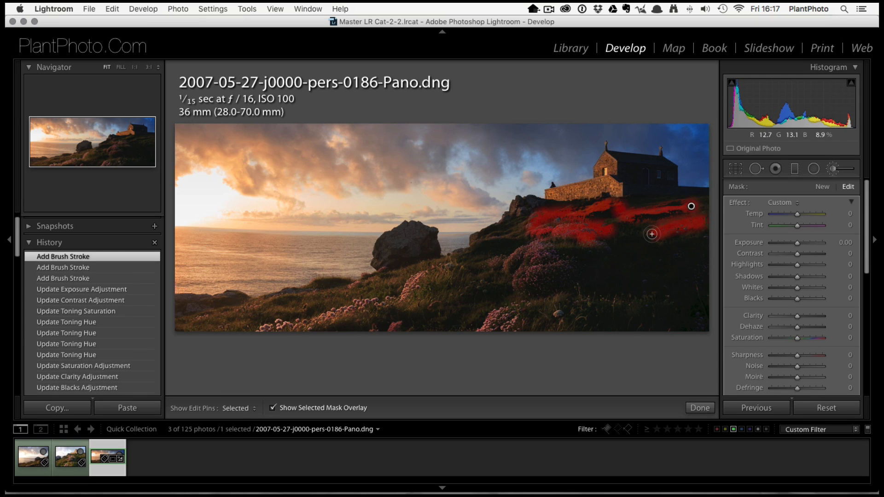
click(649, 206)
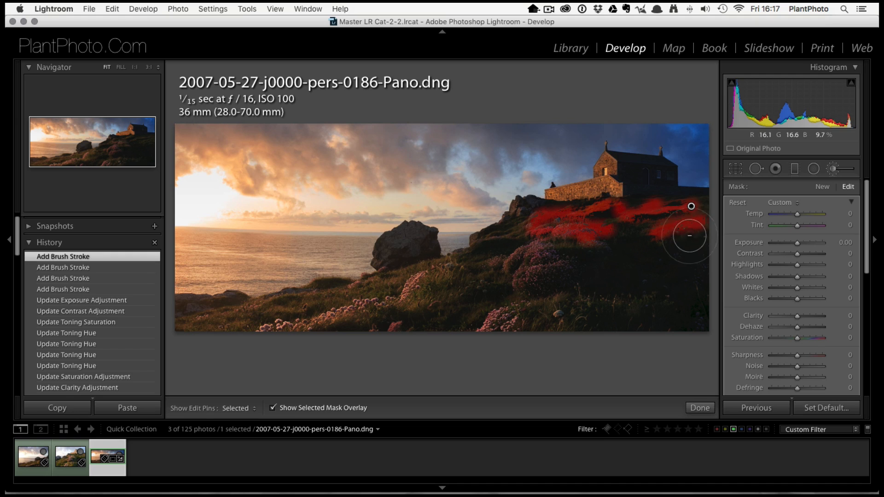
Erase the slope mask along the photo's right edge below the chapel
key(h)
key(alt)
drag(692, 202, 692, 250)
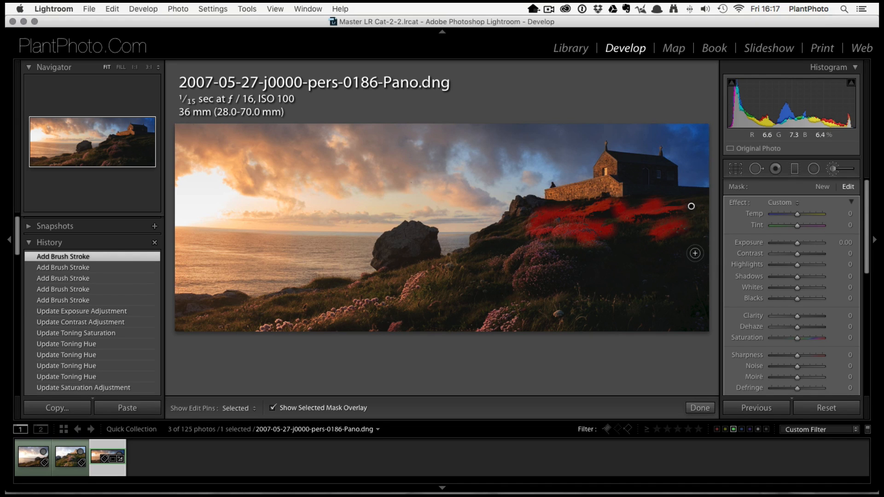
Hide the overlay and set the slope mask's Exposure to 0.47, Contrast to 14, Clarity to 18 and Saturation to 29
click(312, 410)
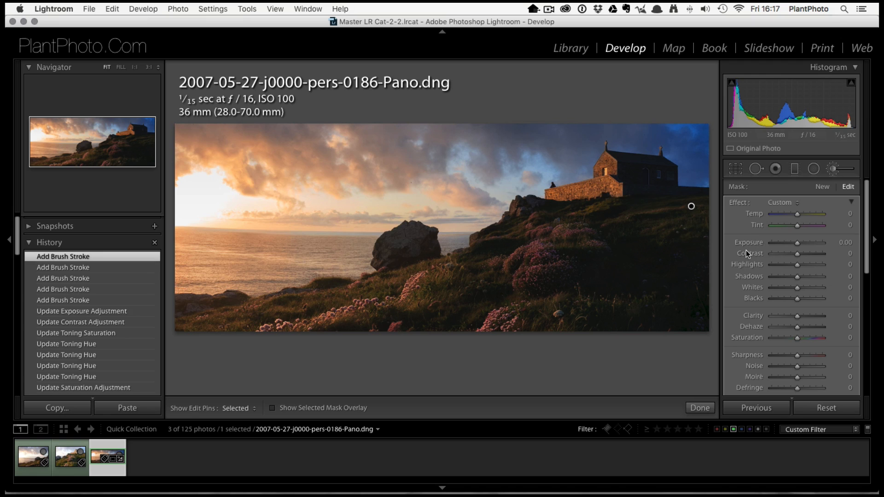
drag(797, 244, 800, 253)
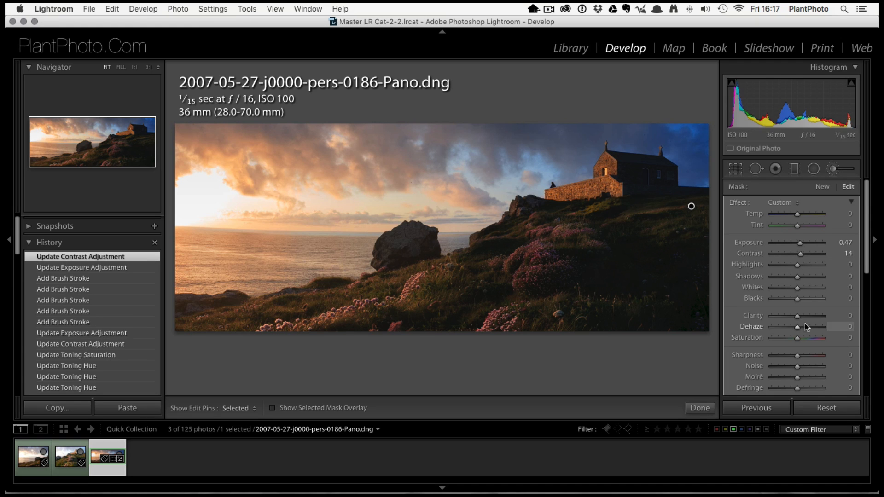
drag(798, 316, 802, 314)
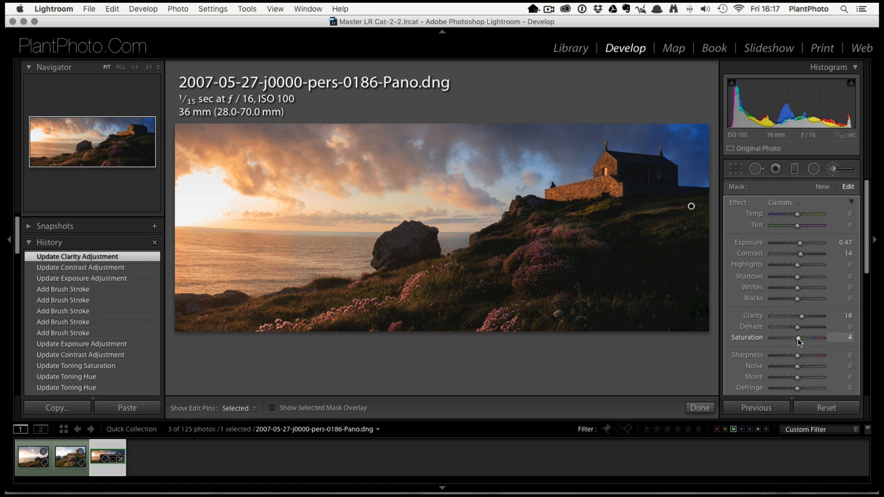
drag(801, 336, 803, 336)
drag(804, 336, 804, 336)
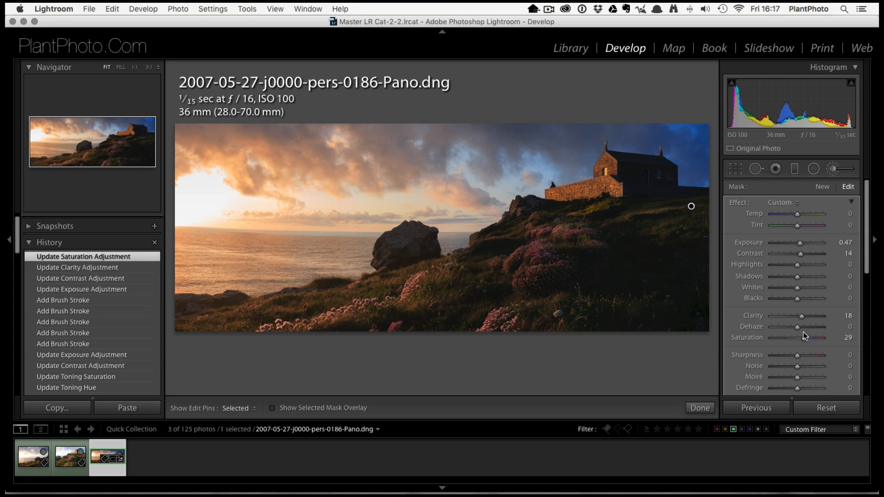
Start a new brush mask with its overlay shown and paint it over the pink flower clumps in the middle of the slope
click(822, 187)
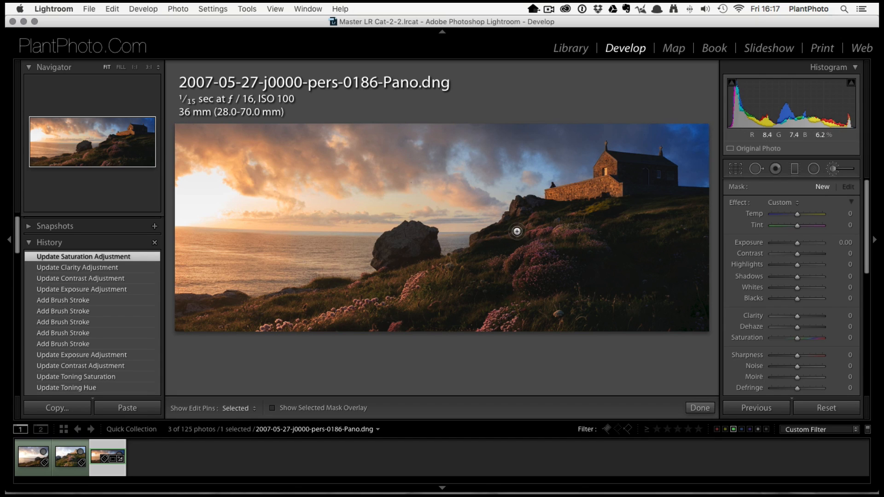
click(330, 408)
key(h)
mouse_move(536, 231)
mouse_down()
mouse_move(577, 239)
mouse_move(541, 249)
mouse_move(551, 261)
mouse_move(543, 277)
mouse_move(532, 280)
mouse_move(520, 257)
mouse_move(516, 264)
mouse_move(527, 256)
mouse_move(538, 266)
mouse_move(573, 263)
mouse_move(533, 289)
mouse_move(518, 262)
mouse_move(526, 251)
mouse_move(598, 243)
mouse_move(565, 230)
mouse_move(590, 238)
mouse_move(558, 256)
mouse_move(552, 277)
mouse_up()
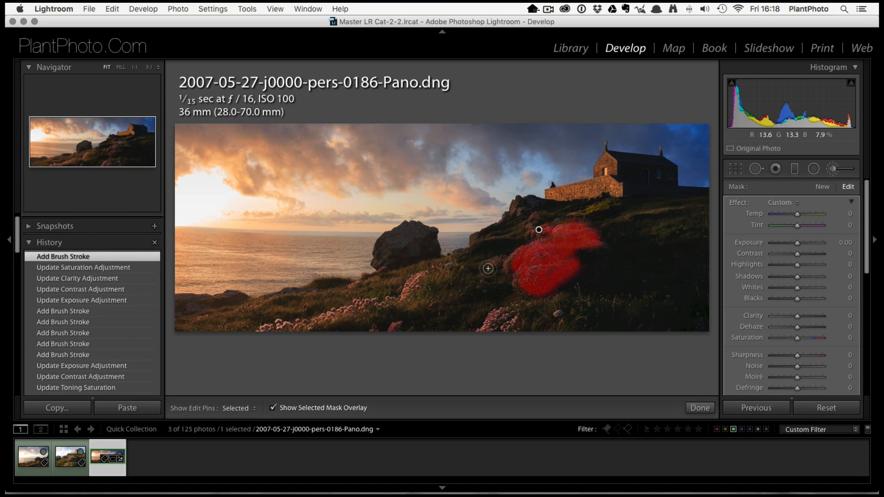
drag(517, 253, 506, 270)
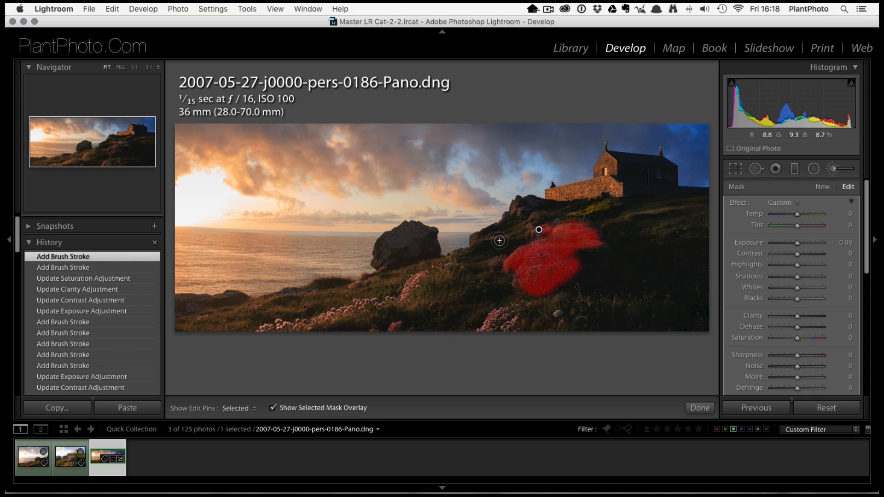
key(h)
mouse_move(481, 242)
mouse_down()
mouse_move(527, 233)
mouse_move(511, 239)
mouse_up()
key(h)
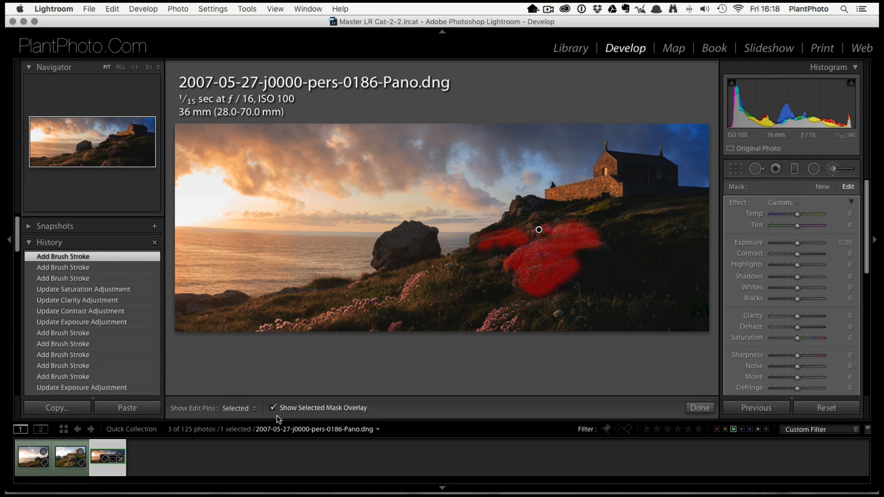
Hide the overlay and set the flower mask's Exposure to 0.39, Contrast to 20, Clarity to 18, Saturation to 51 and Temp to 12
click(273, 408)
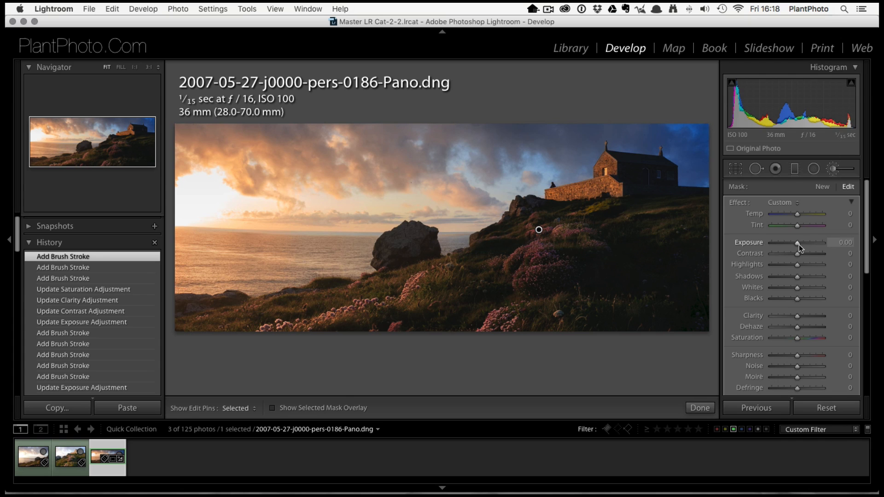
drag(798, 244, 802, 253)
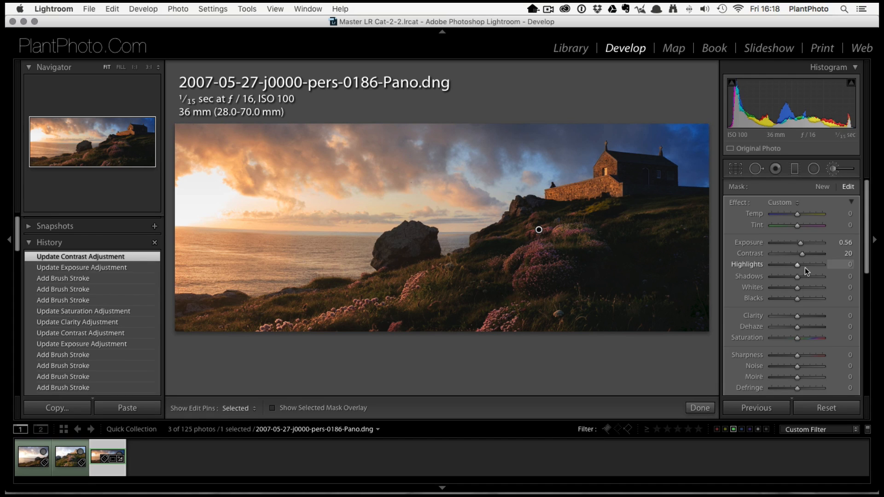
drag(797, 317, 802, 315)
drag(801, 245, 799, 245)
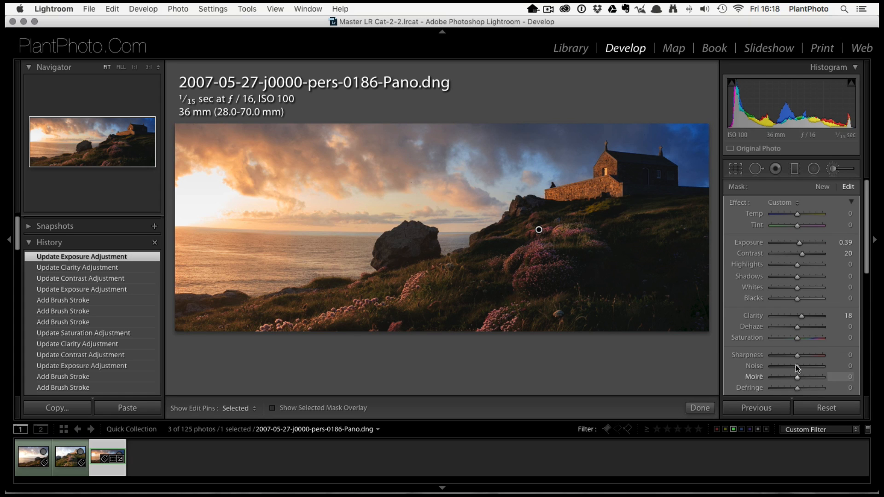
drag(797, 339, 811, 338)
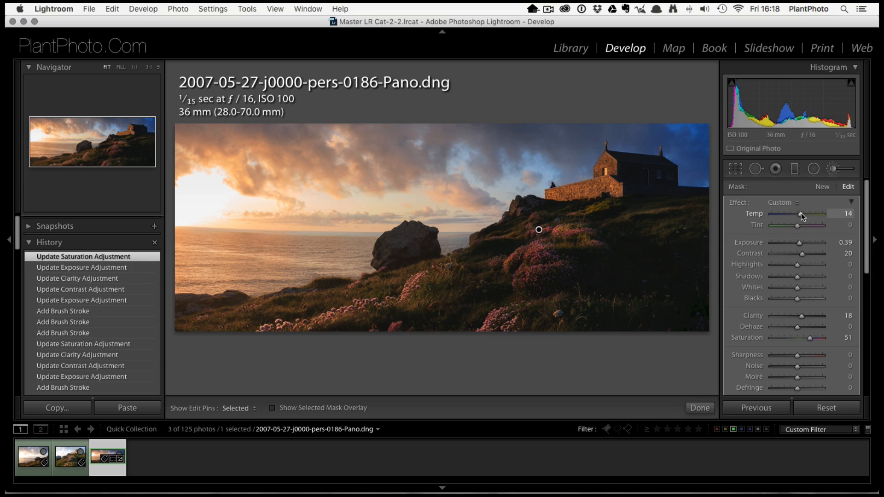
drag(801, 217, 800, 216)
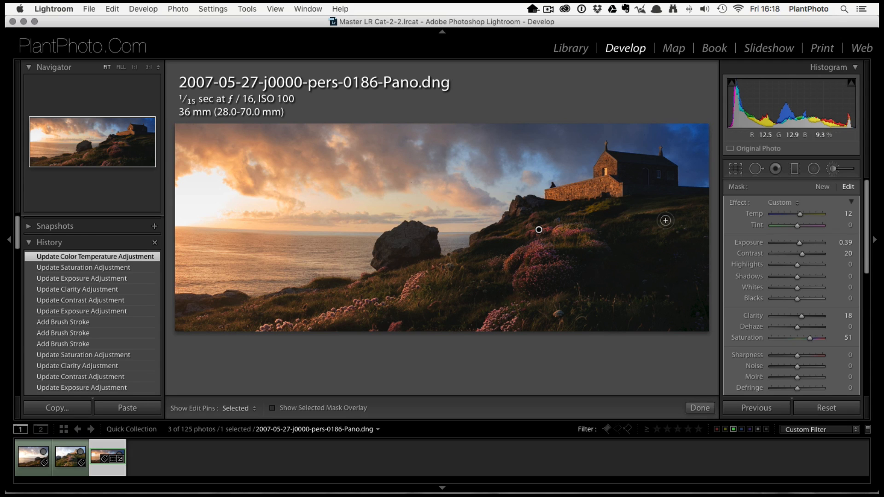
Start a new brush mask and paint it over the flowers and grass at the photo's lower edge below the large flower clump
click(826, 185)
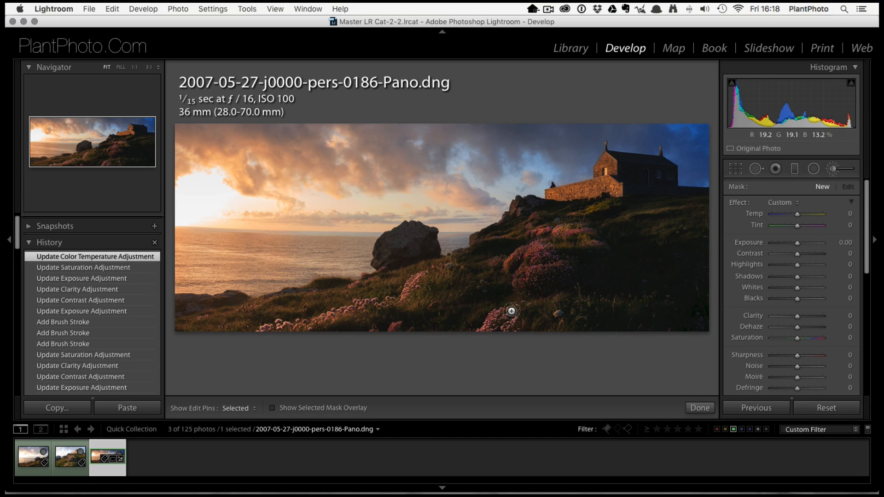
key(h)
mouse_move(511, 319)
mouse_down()
mouse_move(484, 304)
mouse_move(509, 312)
mouse_move(506, 327)
mouse_move(543, 303)
mouse_move(554, 303)
mouse_move(557, 314)
mouse_move(528, 323)
mouse_move(538, 300)
mouse_up()
key(o)
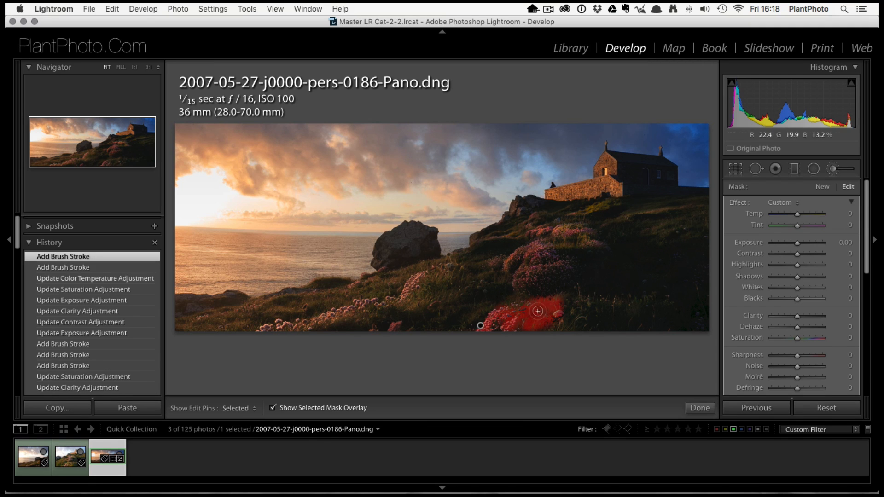
Hide the overlay, set the lower flower mask's Exposure to 0.47, Contrast to 20 and Clarity to 18, and close the adjustment brush
click(302, 407)
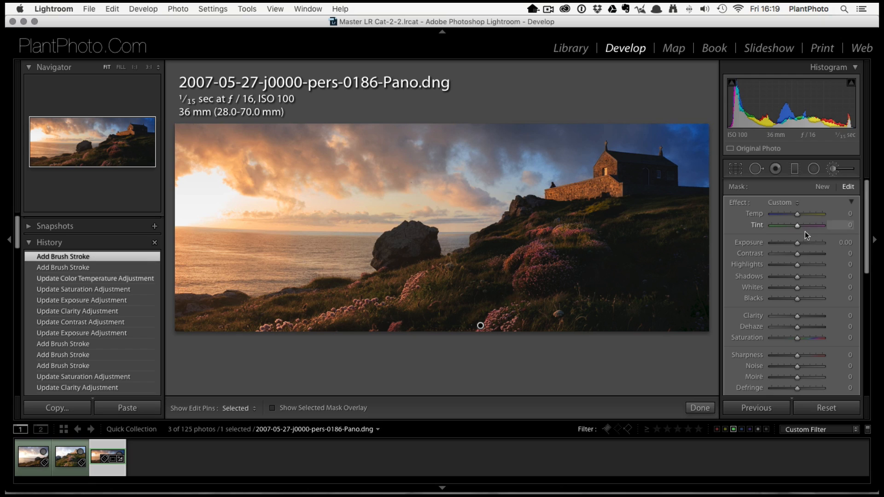
drag(797, 244, 802, 253)
drag(797, 316, 802, 316)
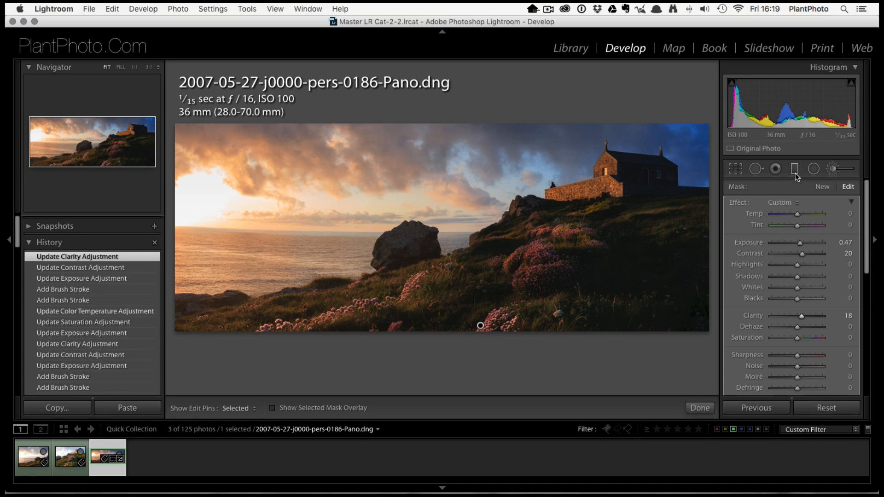
click(832, 169)
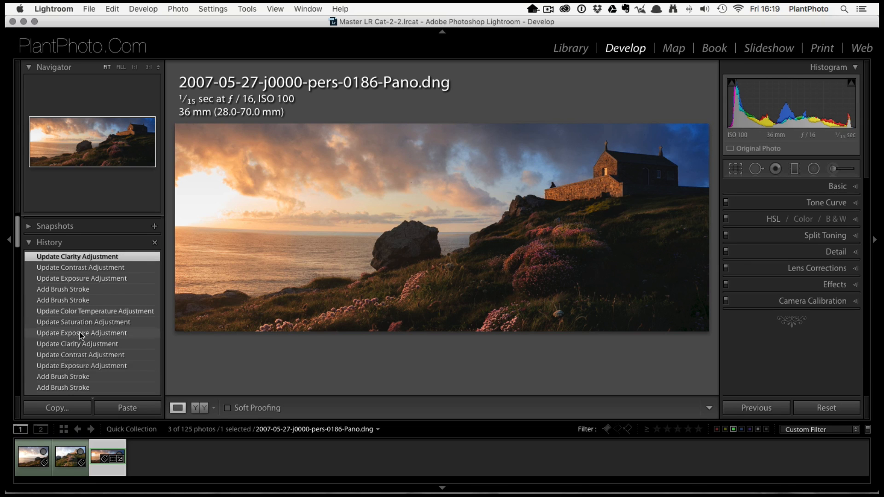
Compare the photo's history state just before the first brush strokes with the latest edit, and return to the latest state
scroll(79, 332, down, 5)
scroll(79, 332, down, 5)
scroll(79, 332, up, 10)
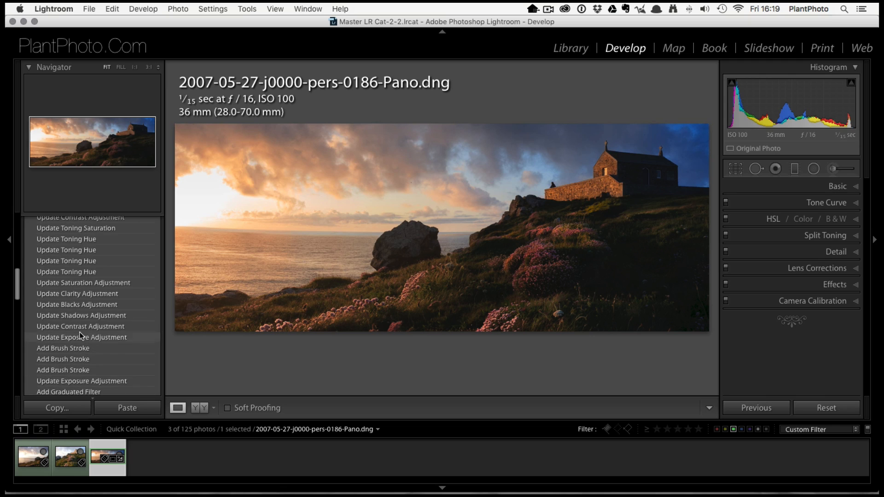
scroll(79, 332, down, 3)
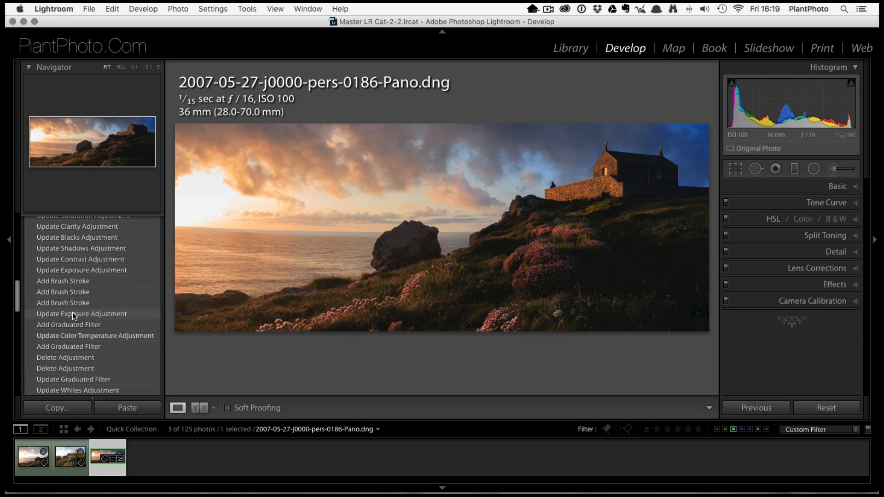
click(72, 313)
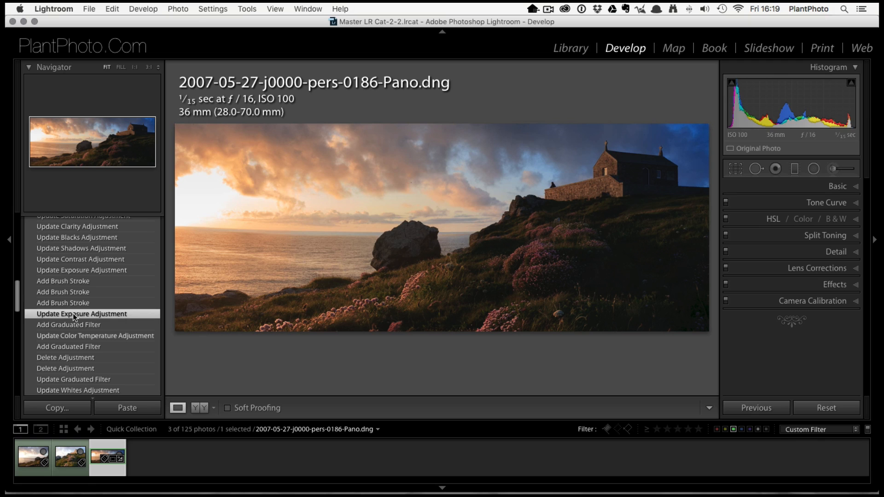
scroll(112, 242, up, 10)
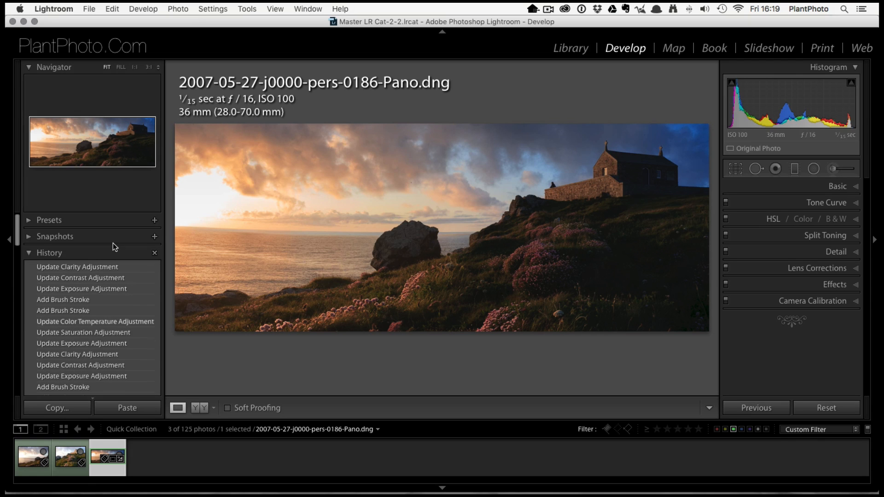
click(106, 267)
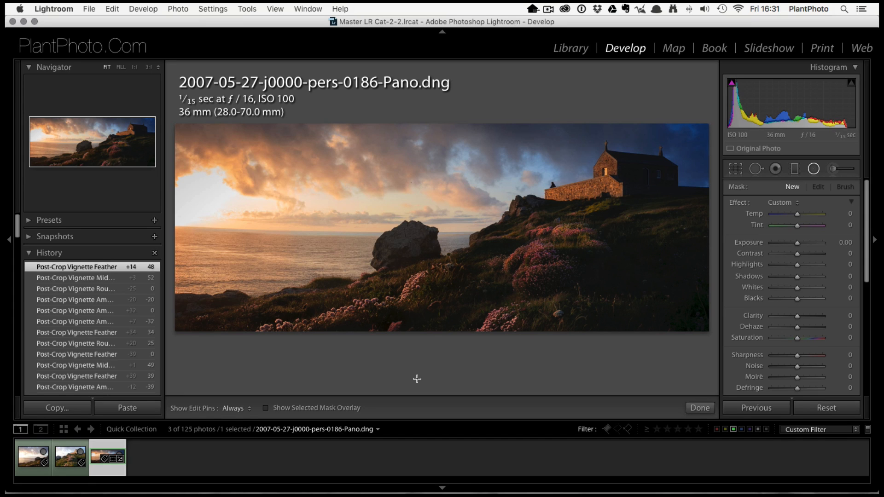
Reselect the mid-slope flower mask with all edit pins shown, and set its Exposure to 0.13, Shadows to 8 and Saturation to 55
key(k)
click(231, 409)
click(235, 416)
click(538, 229)
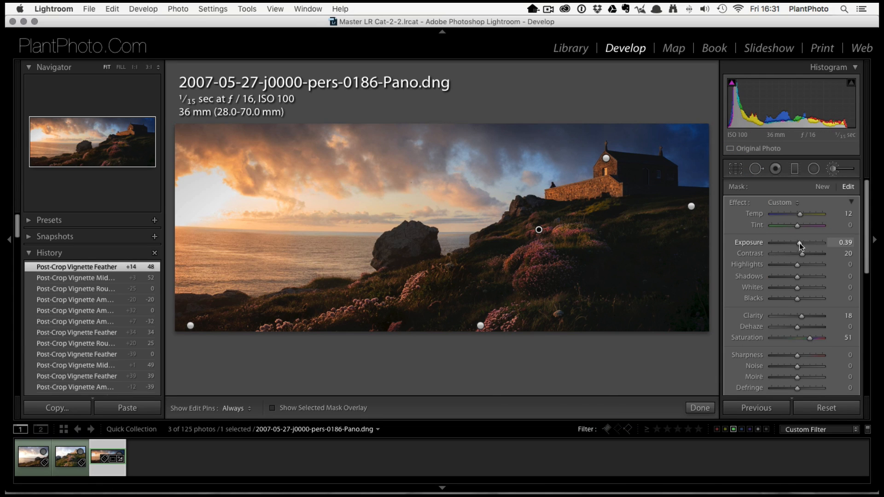
drag(798, 243, 797, 244)
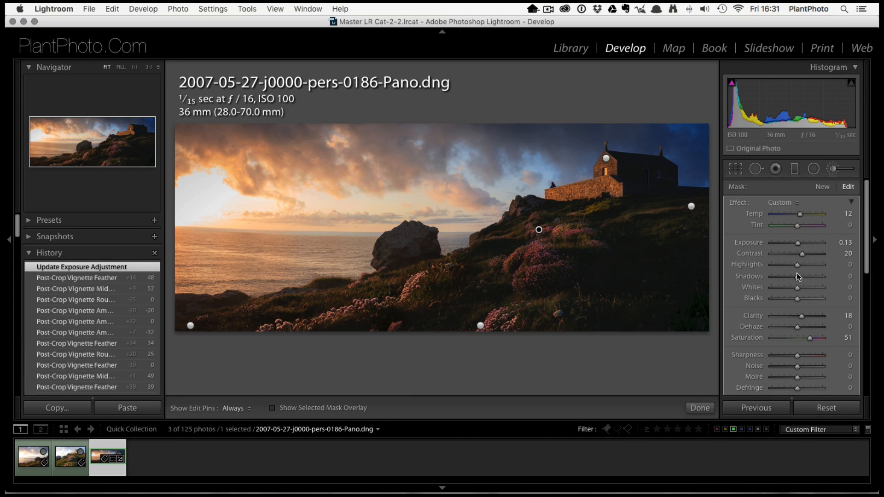
drag(797, 277, 798, 276)
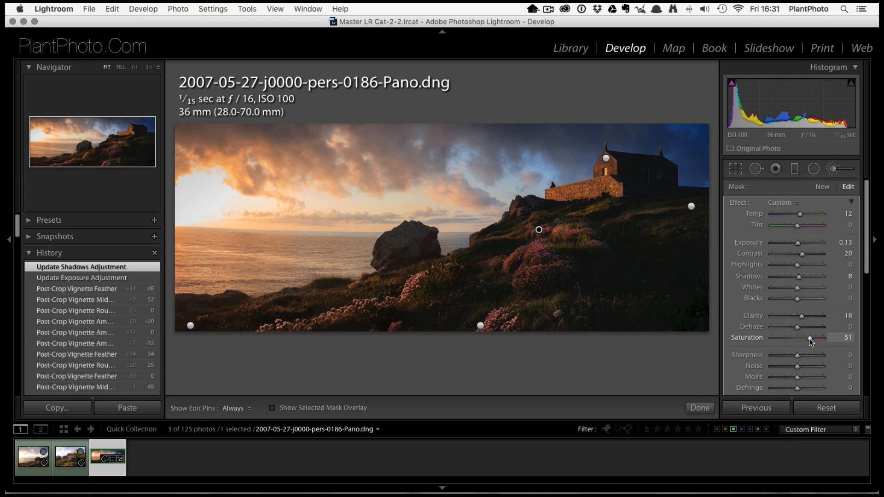
drag(811, 337, 810, 338)
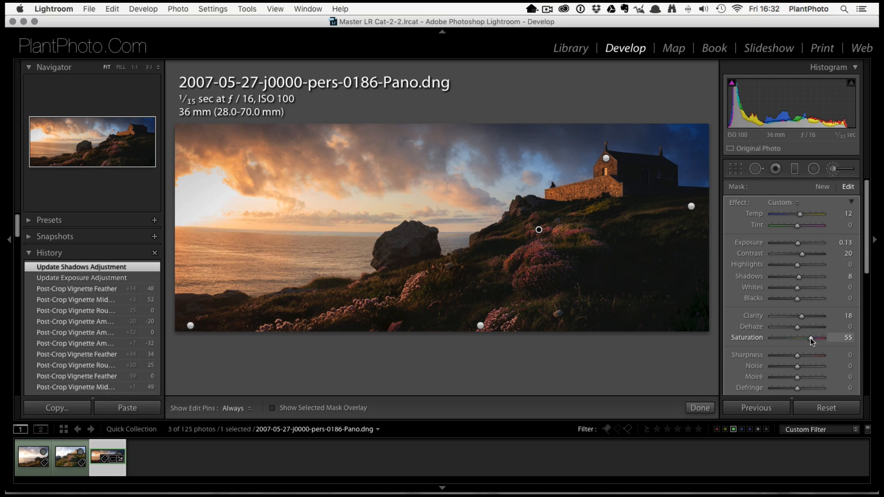
Set the Exposure of the grassy slope mask below the chapel to 0.73, and set the edit pins to show automatically
click(691, 208)
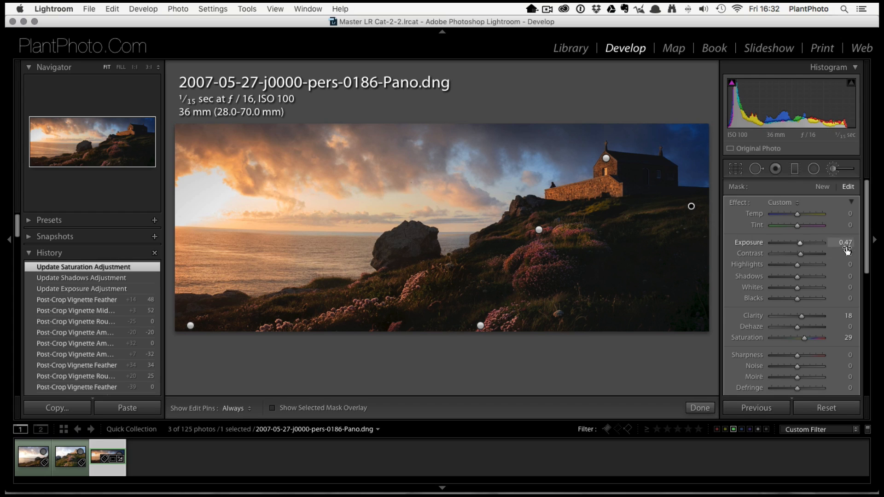
drag(801, 244, 802, 247)
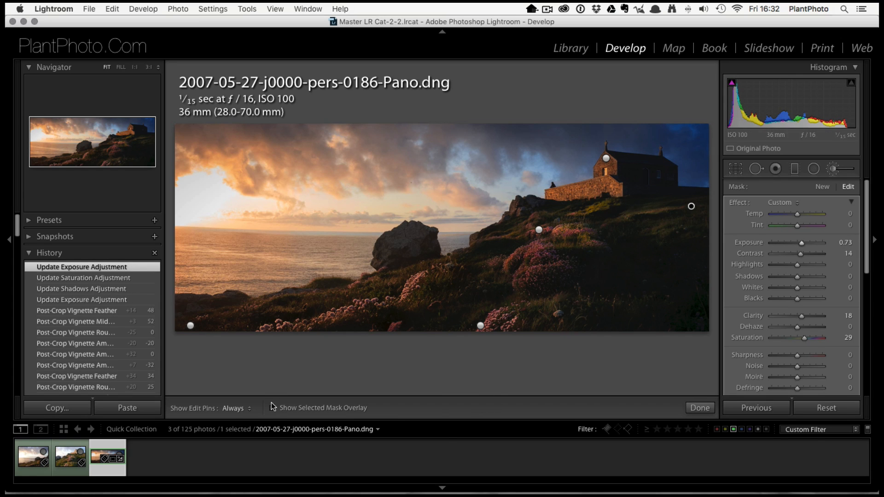
click(237, 408)
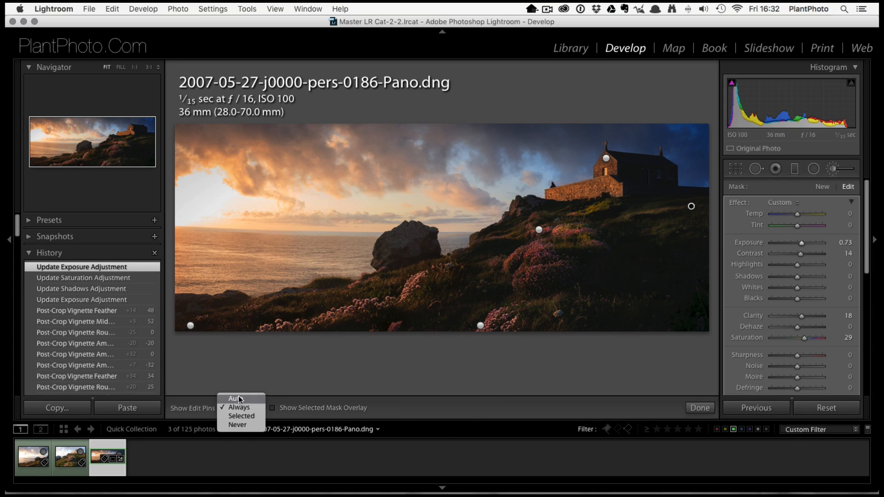
click(238, 397)
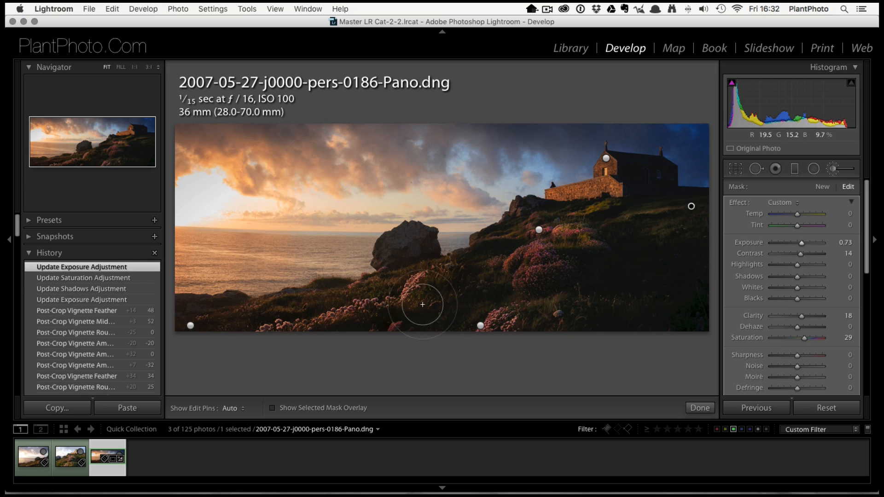
Start a new brush mask with its overlay shown and paint it over the foreground grass and flowers from mid-slope to the photo's lower left
click(823, 186)
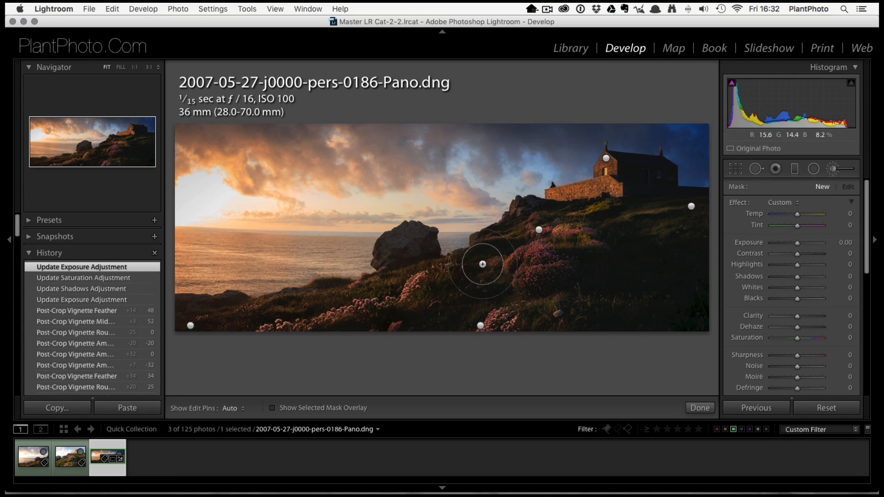
click(273, 409)
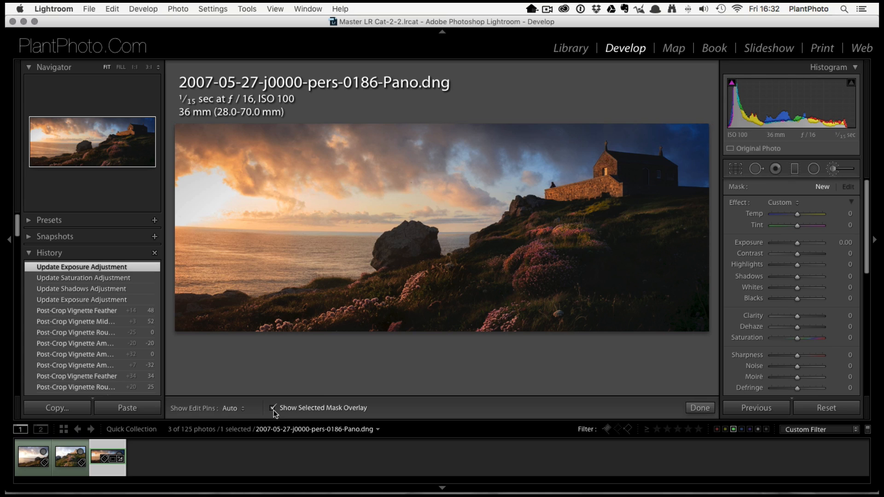
key(h)
mouse_move(531, 253)
mouse_down()
mouse_move(286, 316)
mouse_move(187, 355)
mouse_move(266, 314)
mouse_move(401, 294)
mouse_move(304, 348)
mouse_move(465, 306)
mouse_move(283, 340)
mouse_up()
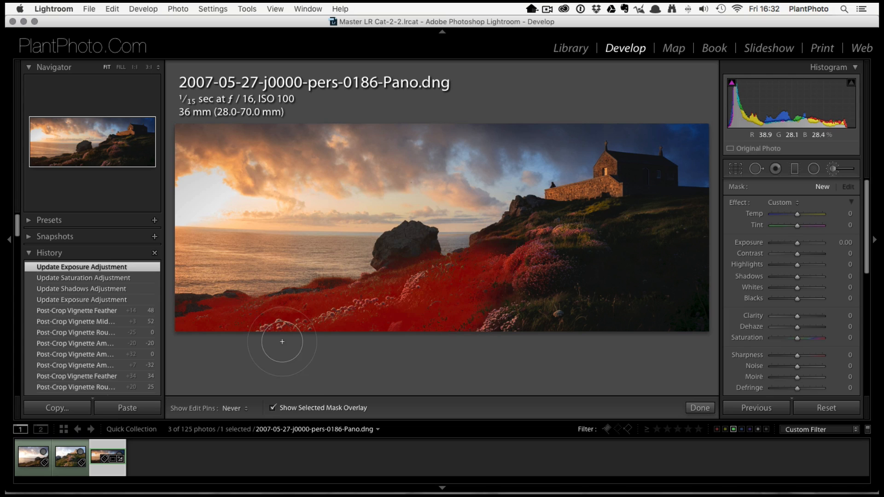
key(h)
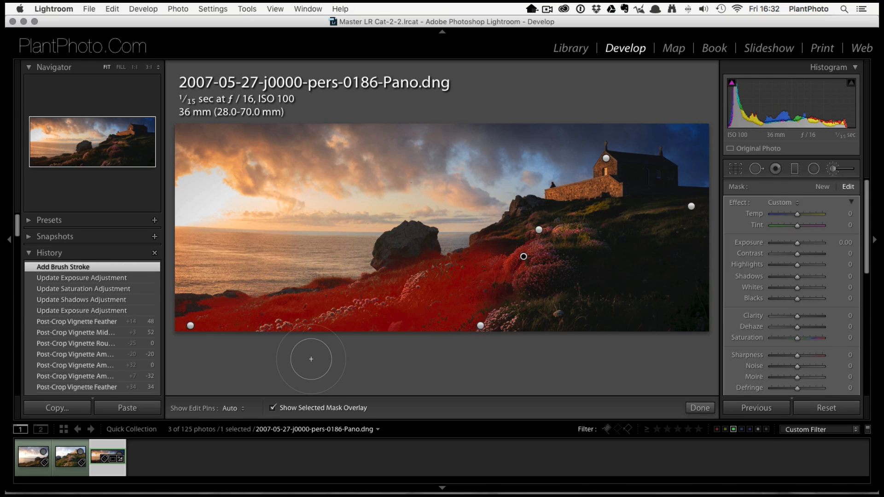
Hide the mask overlay, set the foreground grass and flower mask's Contrast to 12, and close the adjustment brush
click(293, 409)
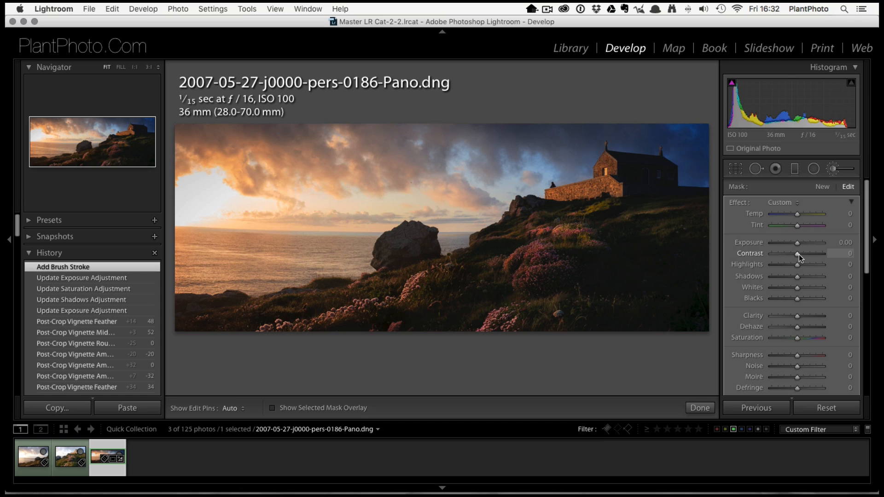
drag(799, 254, 805, 256)
drag(731, 253, 802, 255)
drag(801, 256, 801, 256)
click(796, 170)
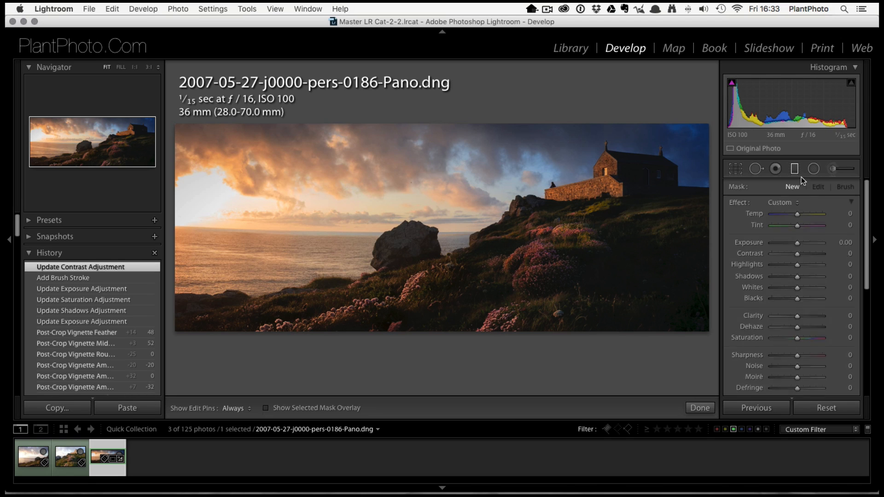
click(827, 169)
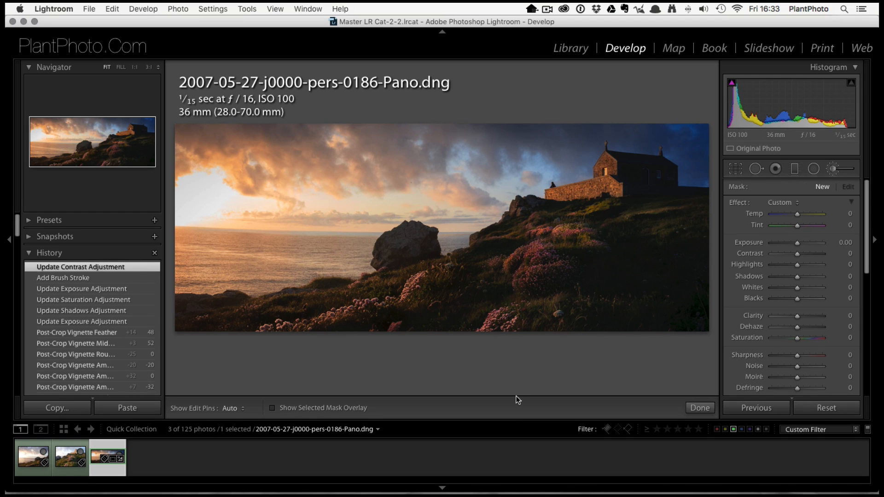
click(833, 170)
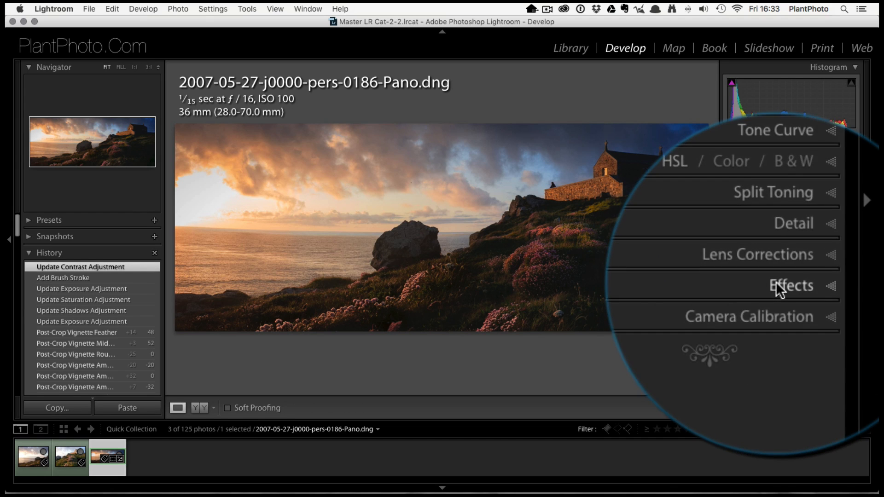
Set the post-crop vignette's Amount to -18, Midpoint to 47, Roundness to -16 and Feather to 53
click(835, 284)
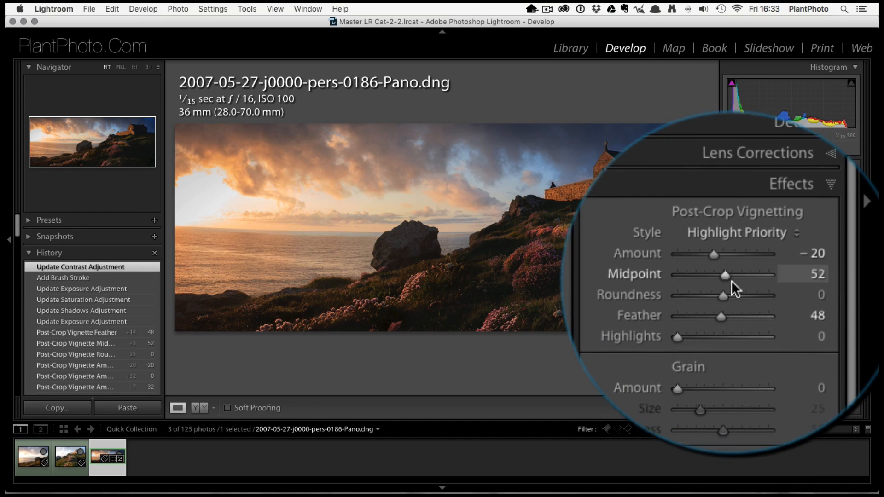
drag(711, 269, 704, 267)
drag(705, 298, 703, 302)
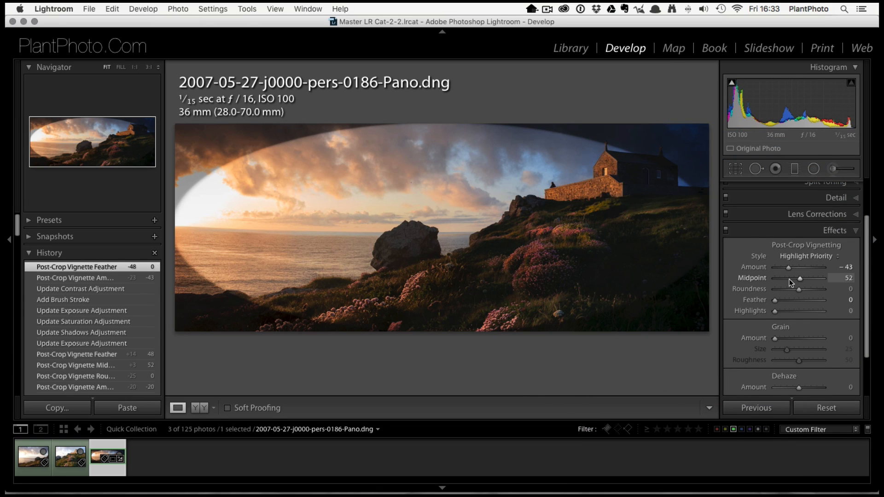
drag(799, 278, 799, 300)
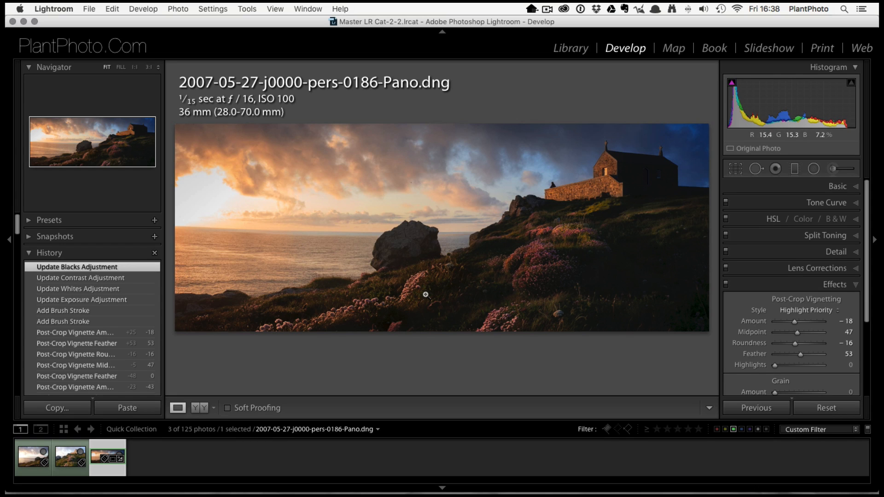
Check the two existing graduated filters' settings, and add a new diagonal graduated filter rising from below the lower-left foreground towards the rock
click(794, 173)
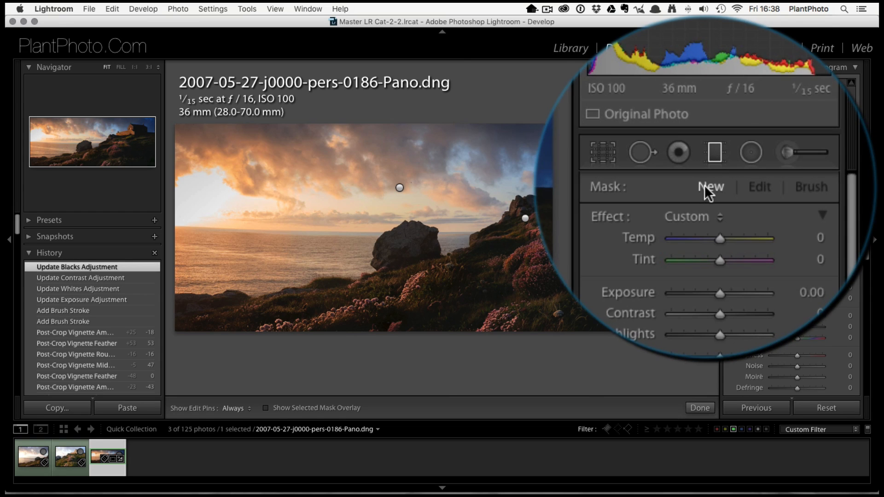
click(398, 187)
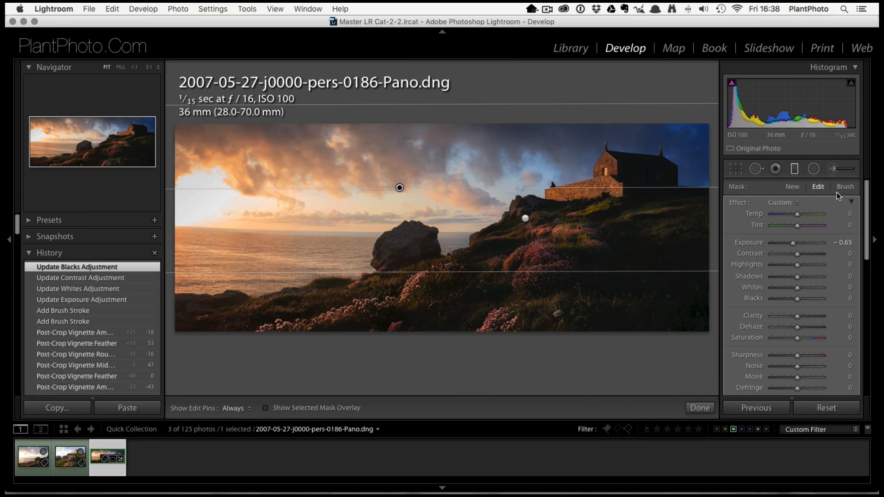
click(524, 219)
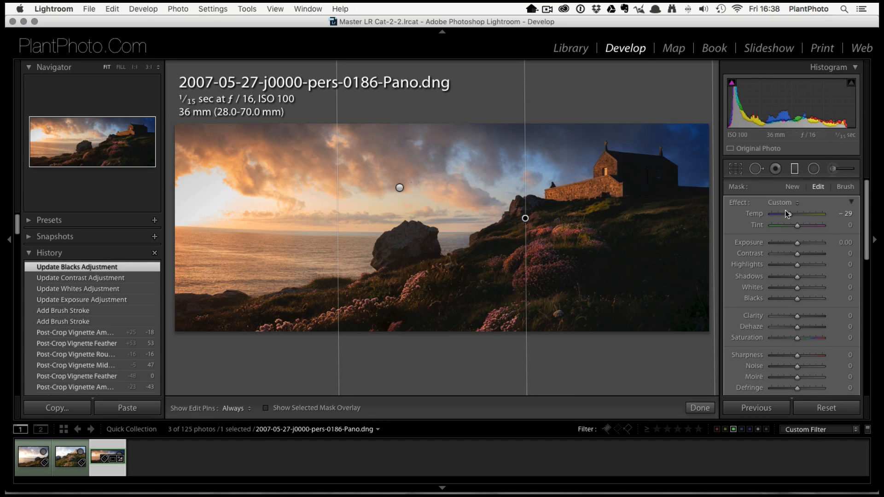
click(792, 186)
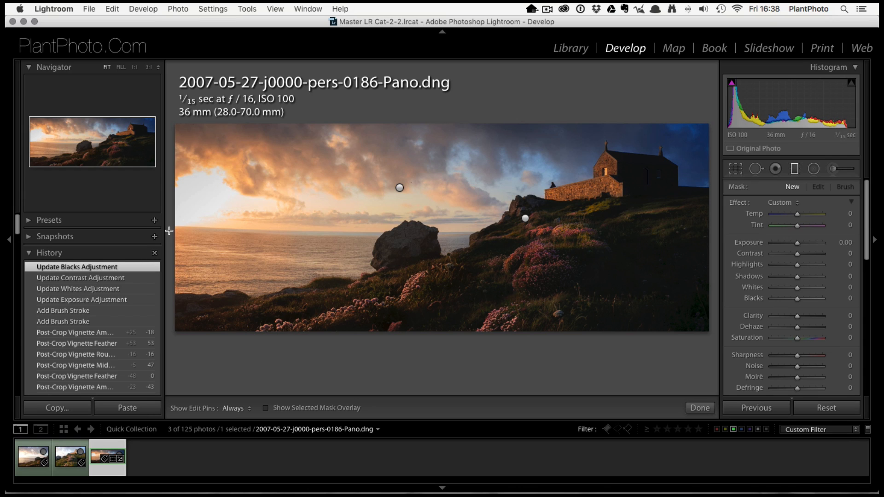
drag(312, 362, 353, 212)
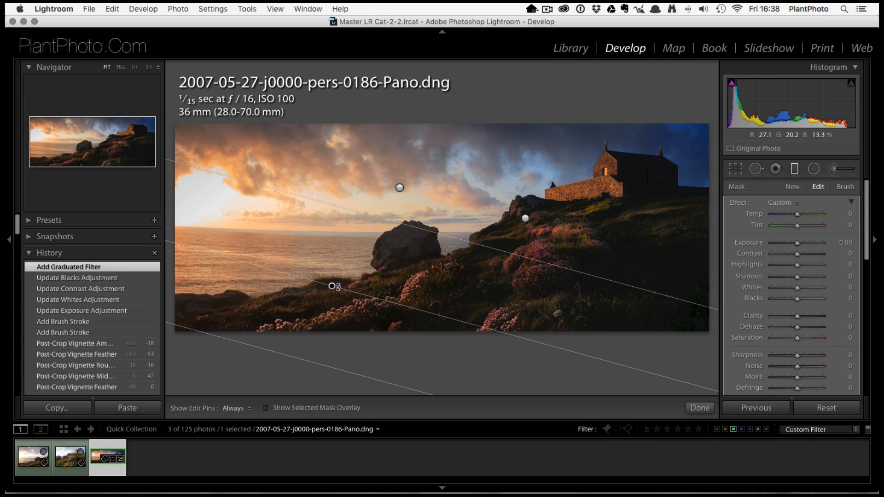
drag(330, 289, 326, 296)
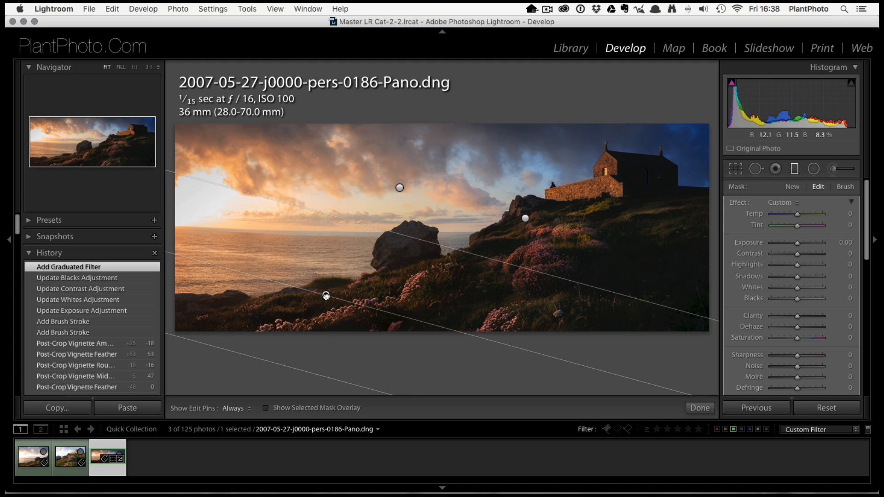
drag(449, 246, 453, 231)
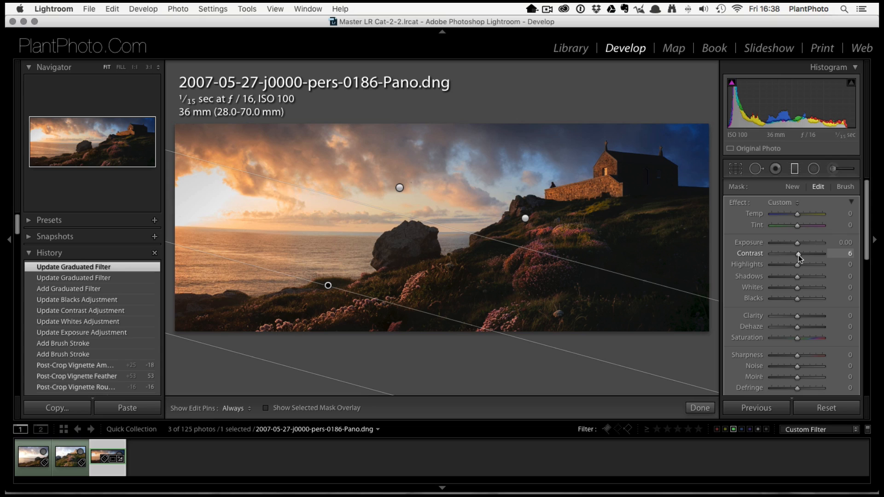
Set the foreground graduated filter's Contrast to 42 and Shadows to -42, and lower its upper edge across the slope flowers
drag(800, 254, 786, 278)
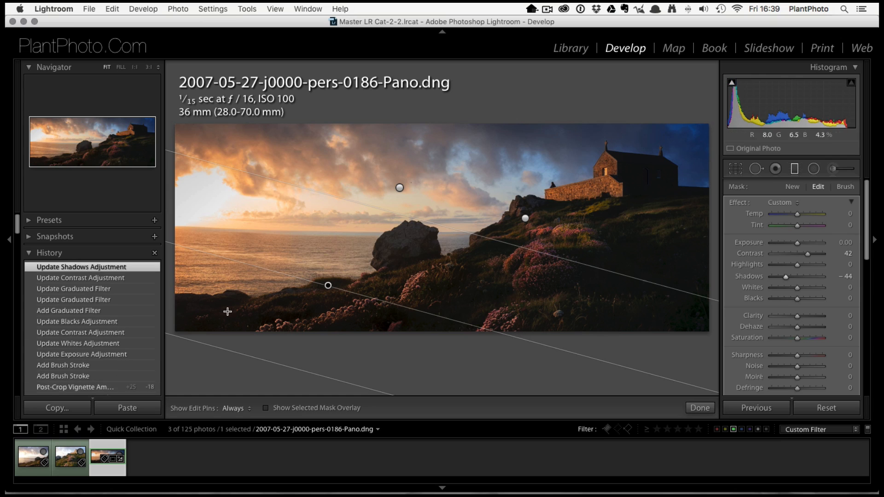
drag(785, 277, 786, 277)
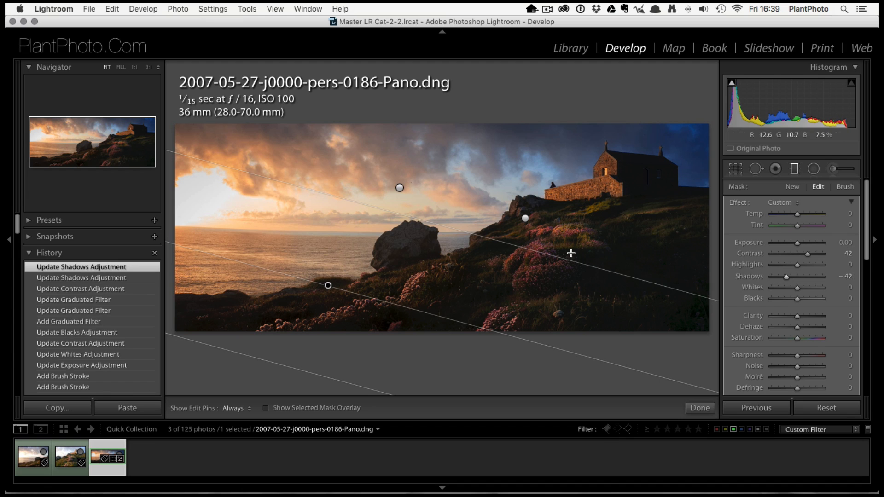
drag(574, 262, 560, 288)
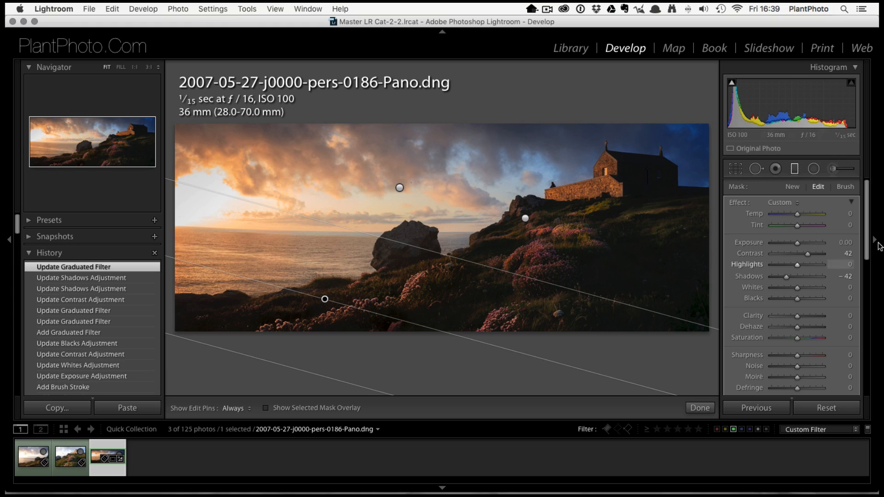
click(795, 169)
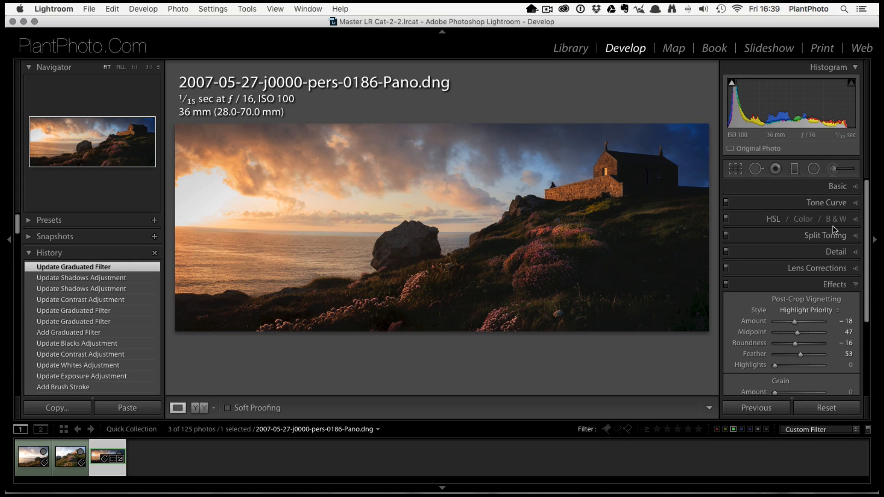
Show the brush edit pins always, reselect the foreground grass and flower mask, and set its Exposure to 0.65
click(834, 169)
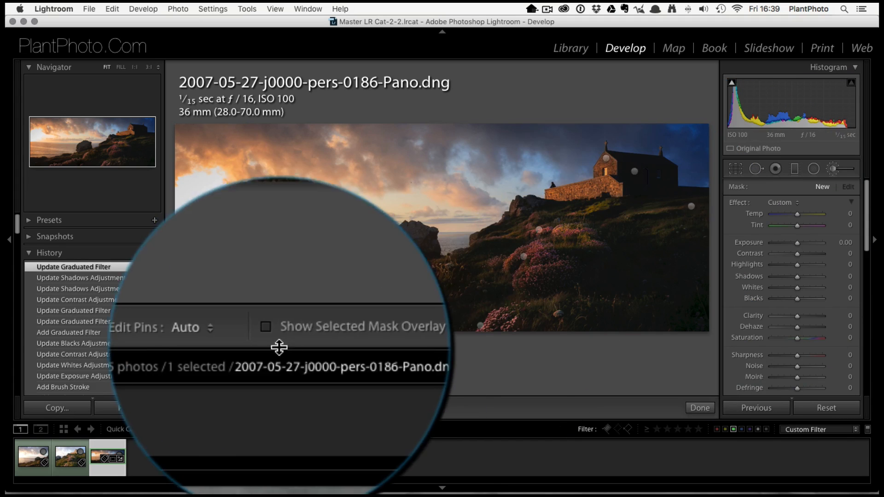
click(231, 408)
click(236, 417)
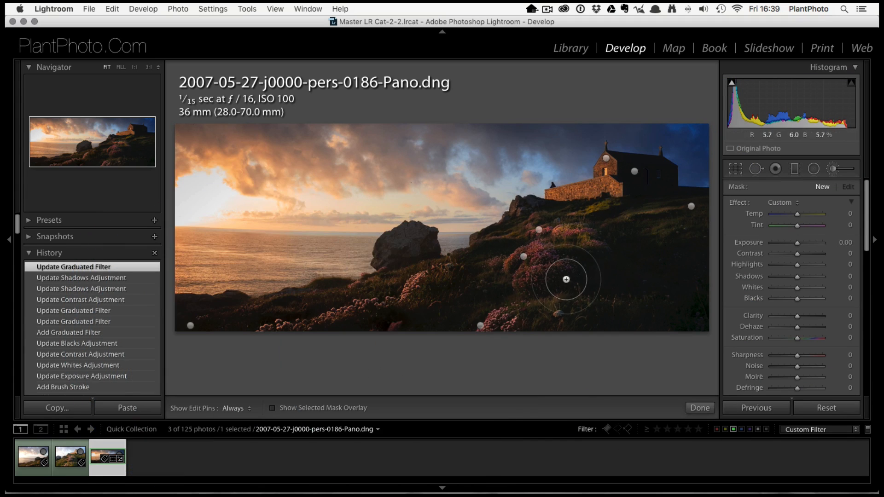
click(523, 256)
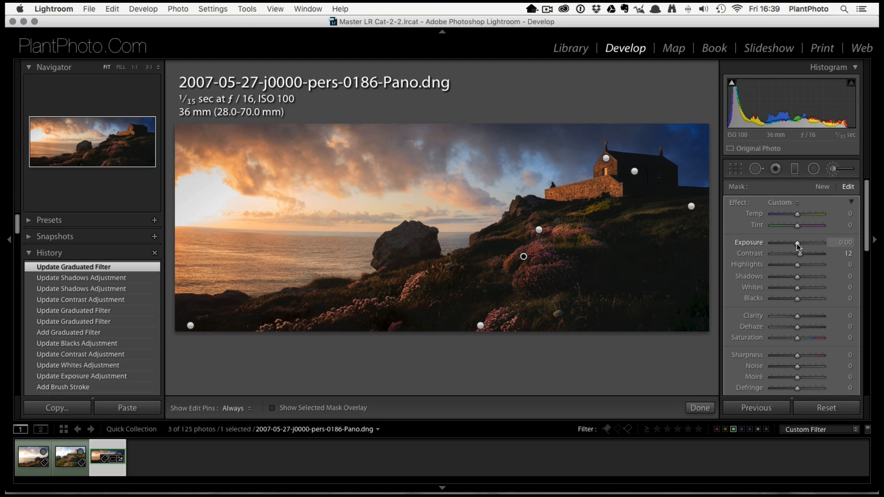
drag(796, 244, 800, 244)
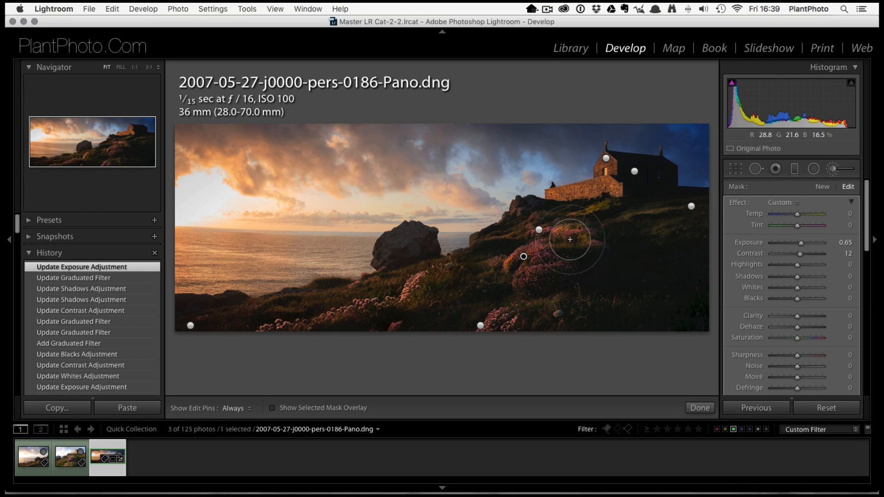
Select the grassy slope mask below the chapel, set its Exposure to 0.56, and close the adjustment brush
click(691, 205)
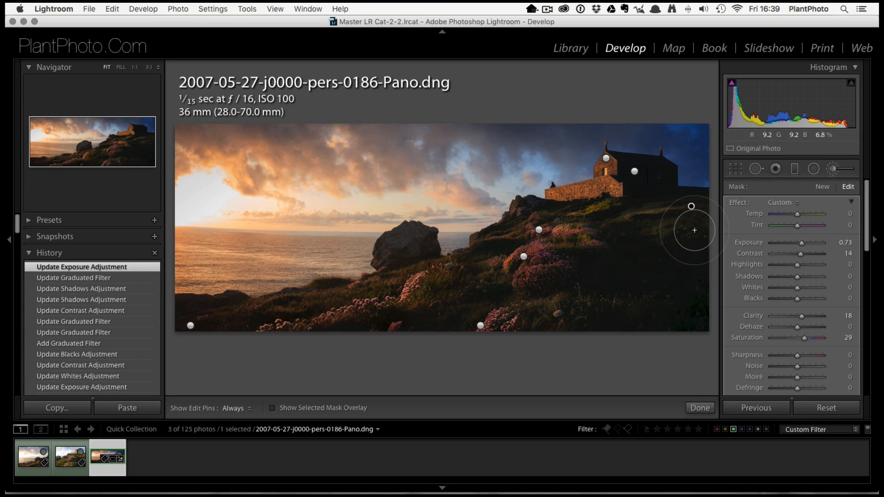
click(805, 243)
drag(804, 242, 803, 243)
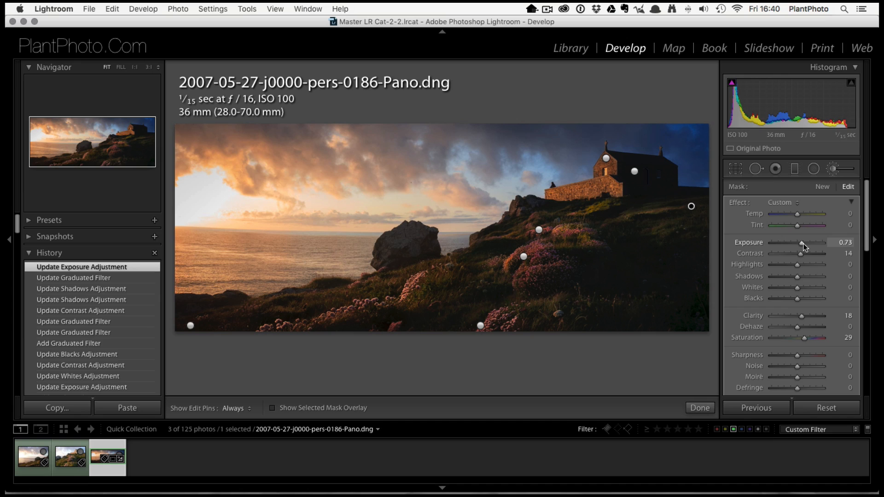
drag(803, 243, 802, 245)
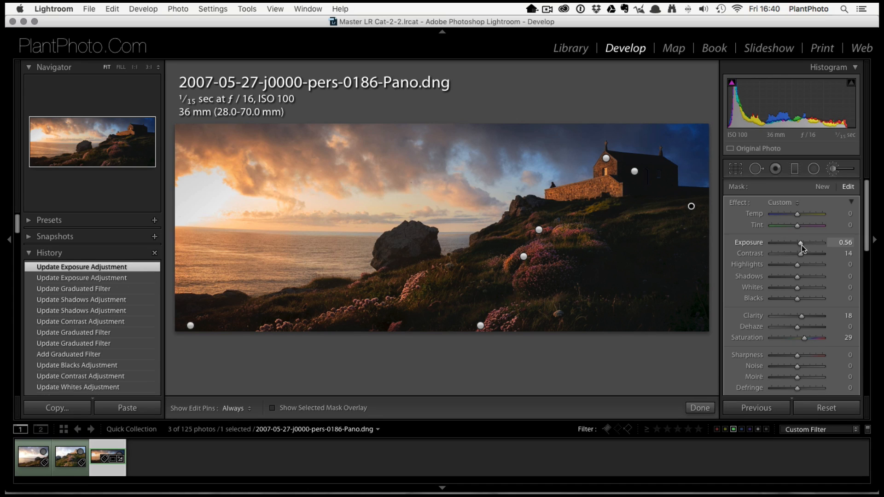
click(833, 169)
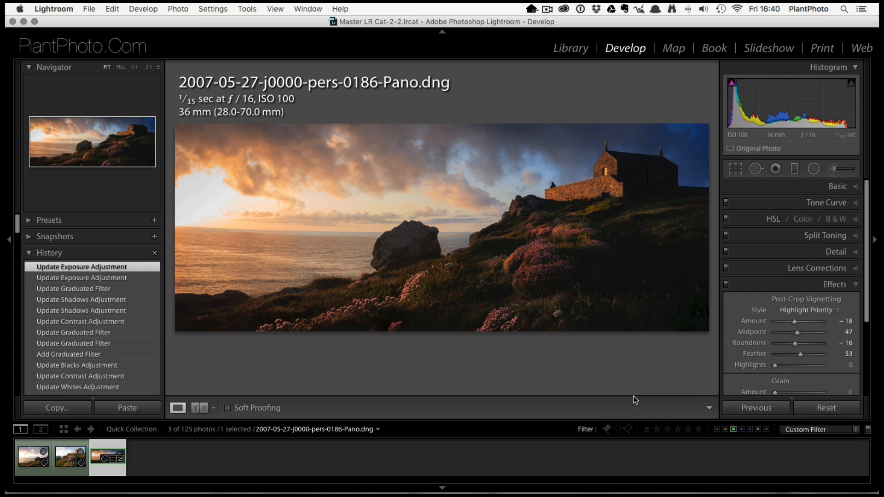
Compare the history state at the Camera Landscape profile change with the latest edit, and return to the latest state
scroll(81, 338, down, 10)
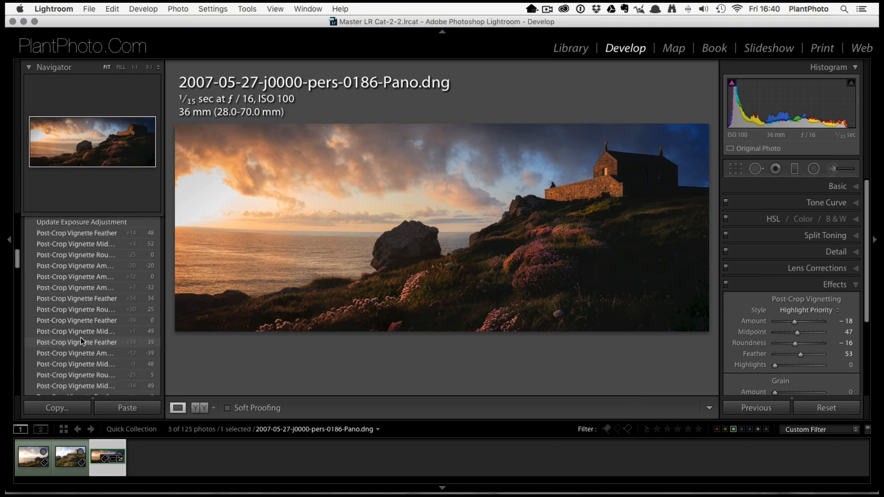
scroll(81, 338, down, 5)
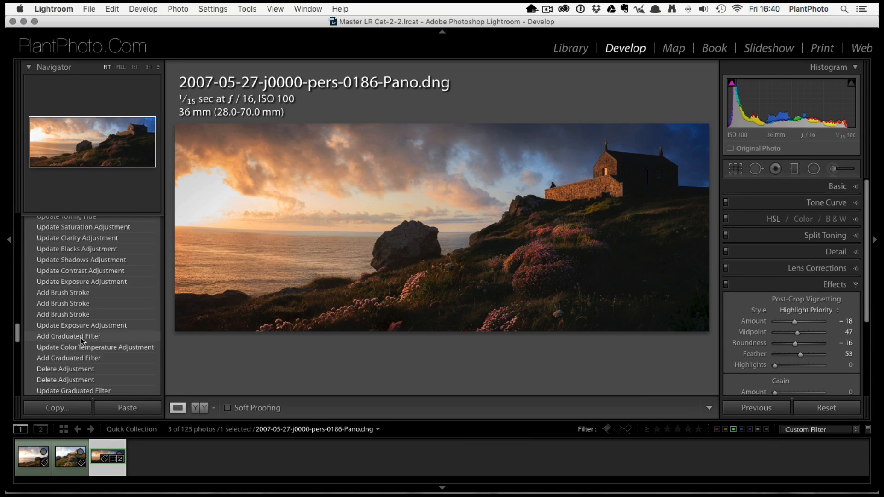
scroll(67, 368, down, 5)
scroll(68, 364, up, 4)
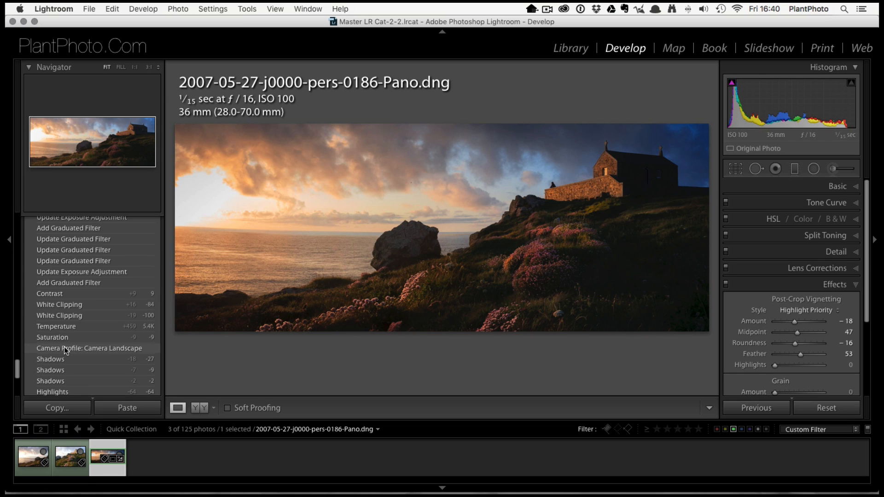
click(64, 348)
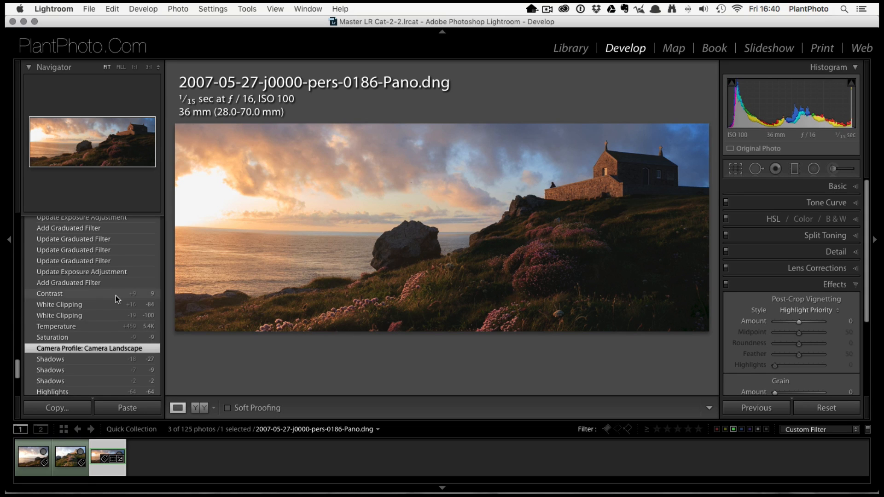
scroll(115, 296, up, 8)
scroll(115, 294, up, 10)
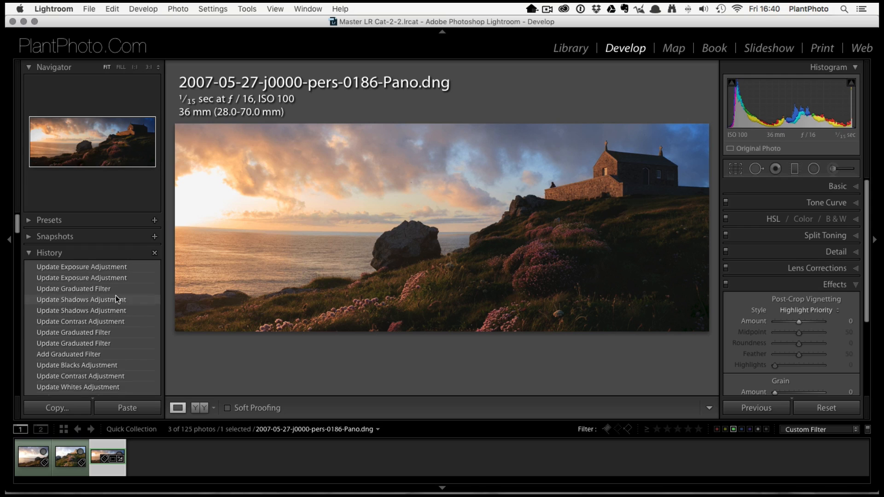
click(81, 267)
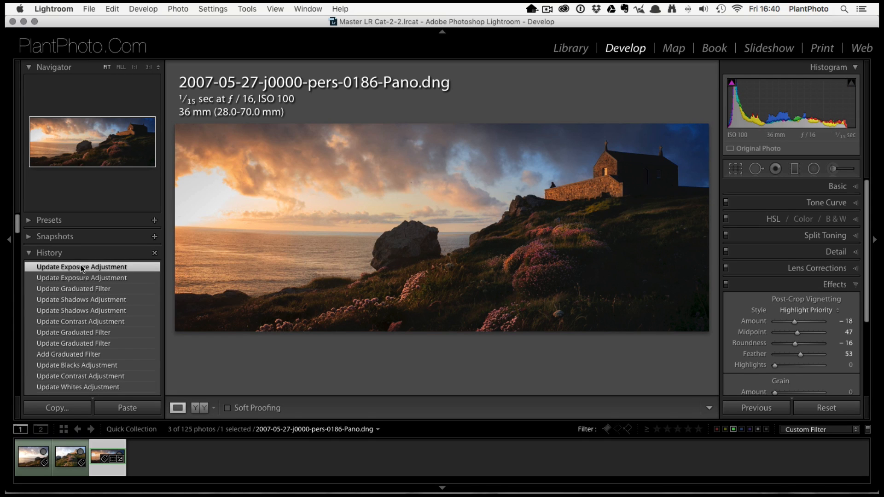